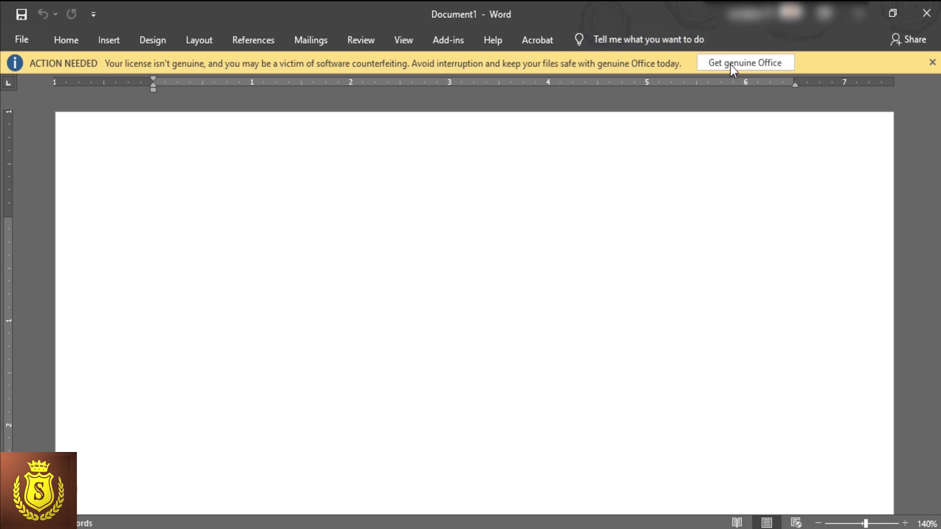
View the Get genuine Office page, then return to Word's File backstage Home page
left_click(730, 64)
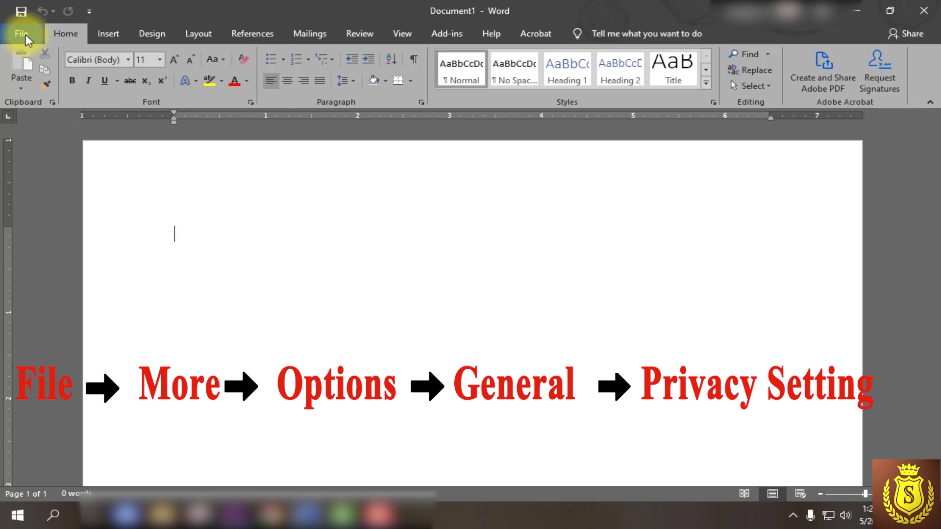
left_click(24, 35)
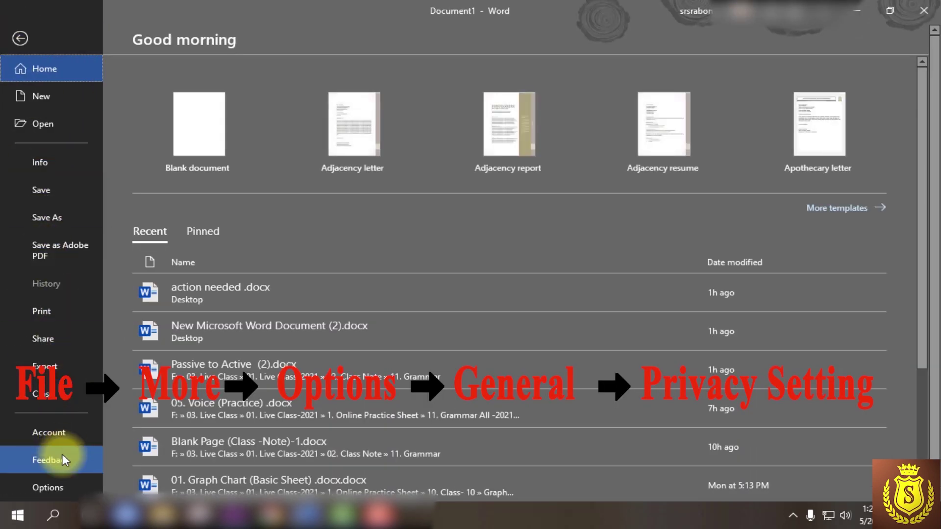
Open Word Options on the General page and launch Privacy Settings
left_click(63, 488)
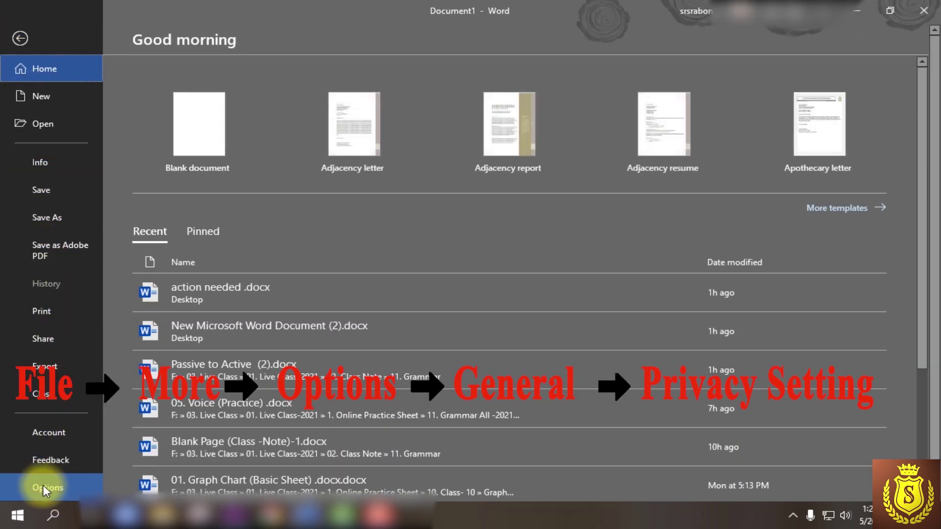
left_click(58, 488)
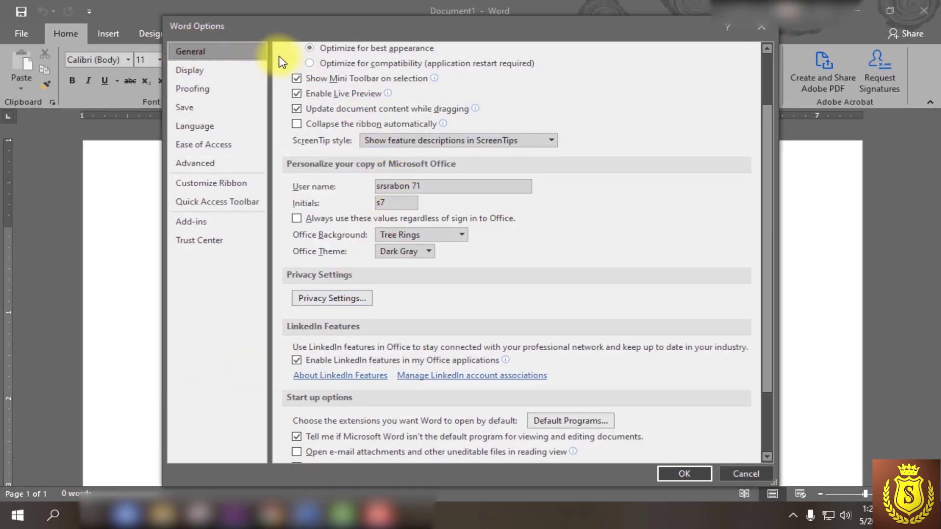
left_click(316, 299)
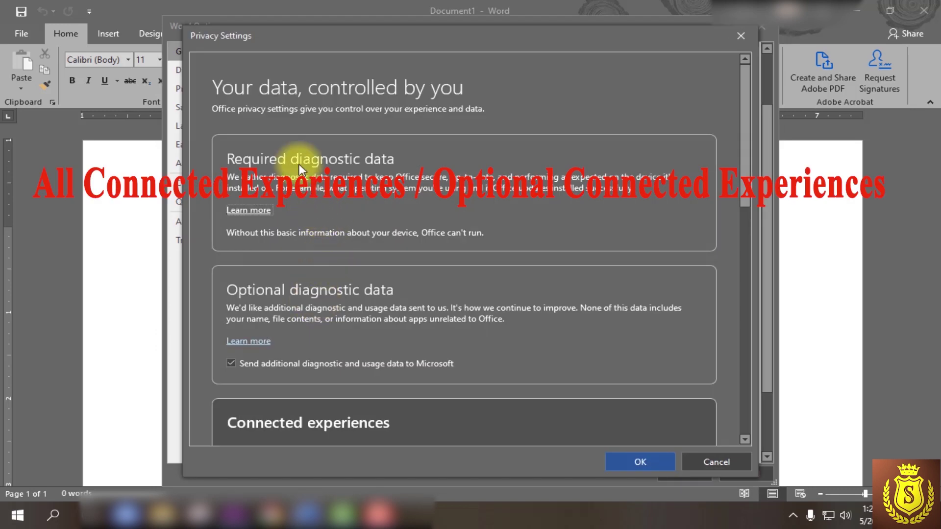
Leave 'Enable connected experiences' unchecked under All connected experiences and confirm with OK
scroll(299, 164, "down", 3)
scroll(299, 163, "down", 5)
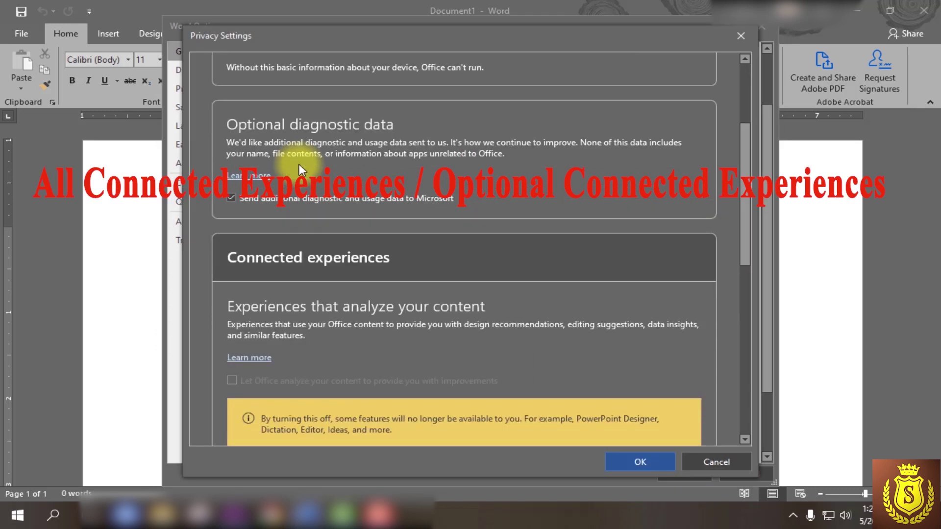
scroll(299, 164, "down", 11)
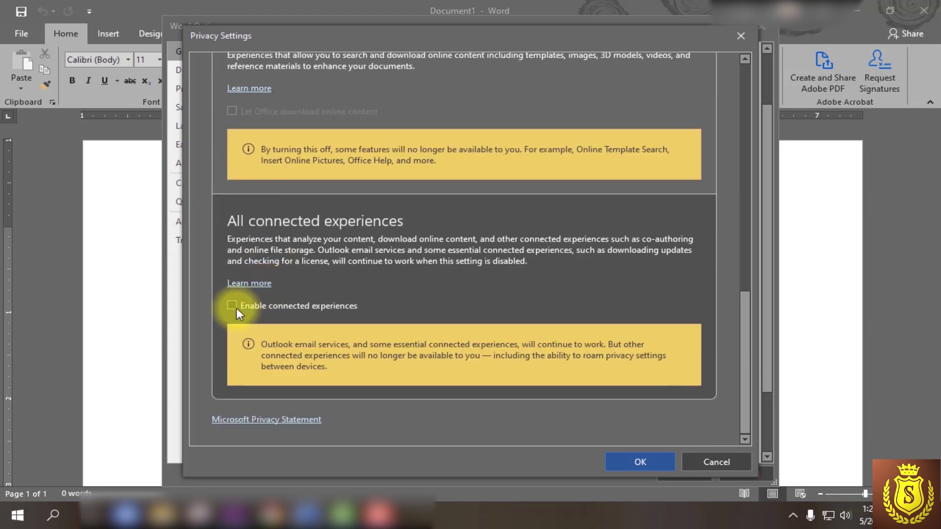
left_click(236, 307)
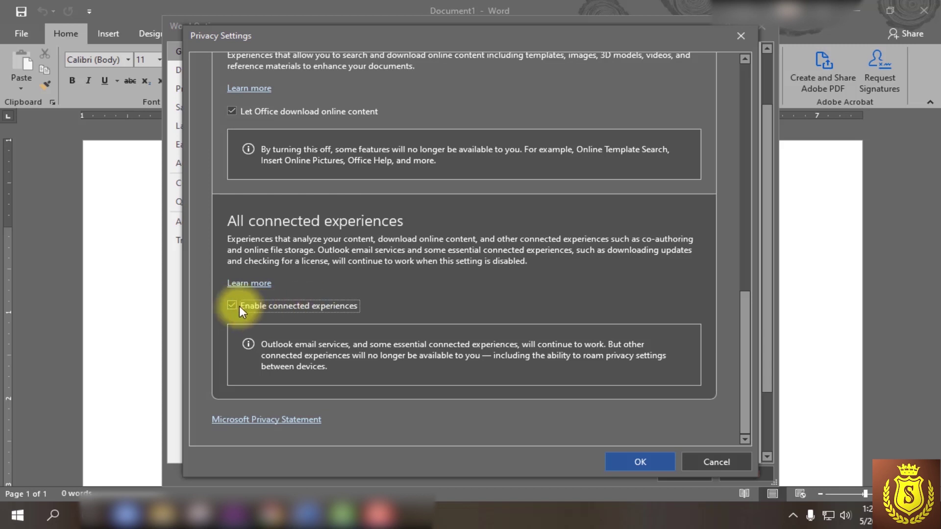
left_click(233, 306)
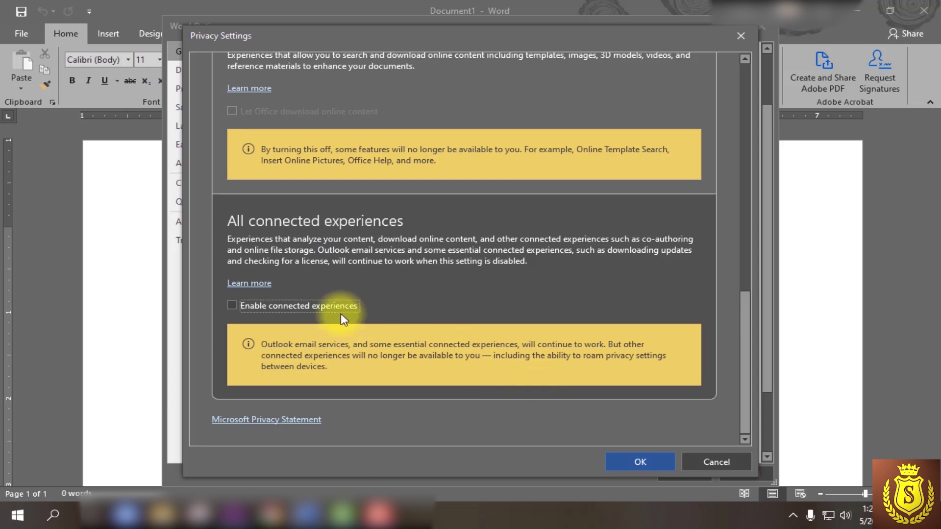
left_click(631, 458)
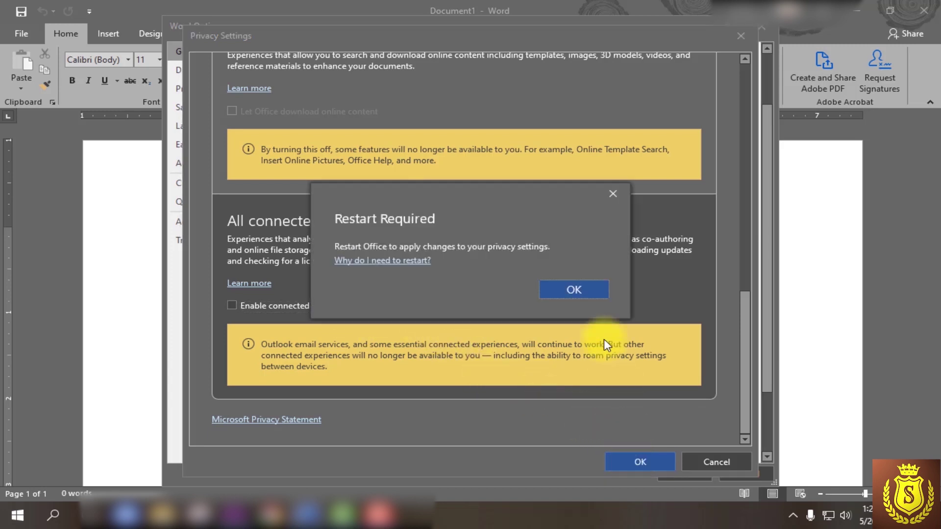
Acknowledge the Restart Required notice, close Word Options with OK, and exit Word
left_click(587, 290)
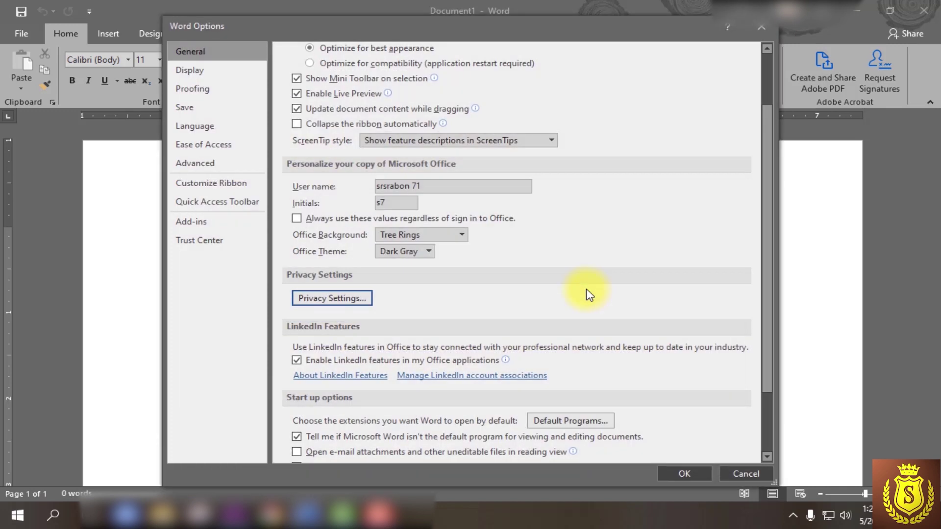
left_click(682, 473)
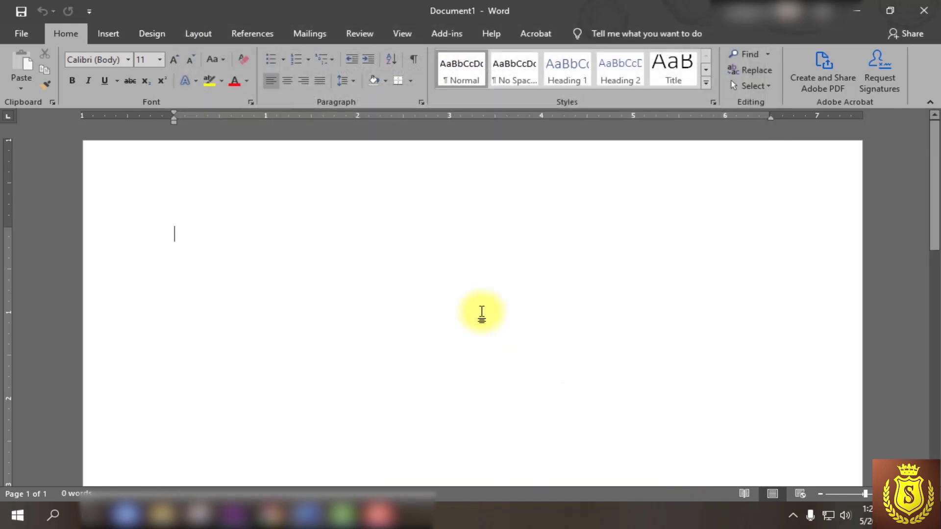
left_click(914, 8)
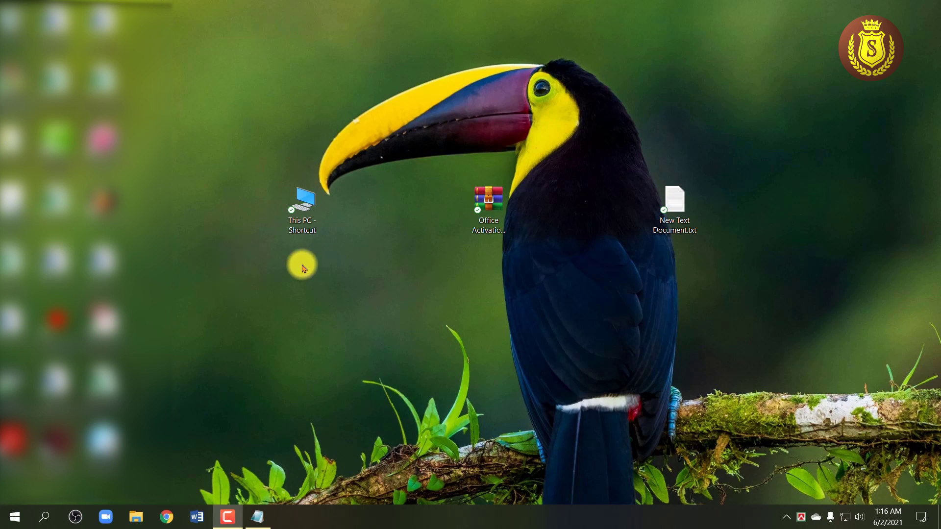
Browse from This PC to C:\Program Files\Microsoft Office\Office16 in File Explorer
double_click(305, 213)
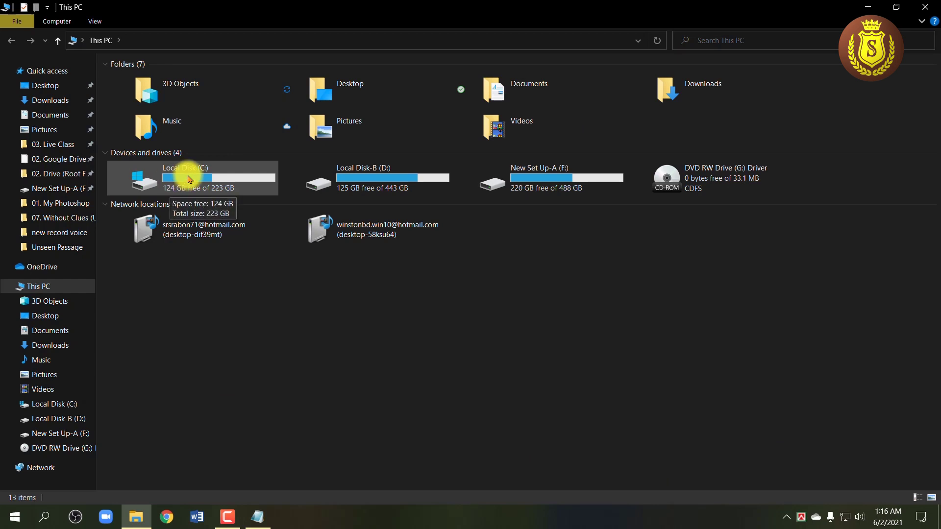
double_click(189, 179)
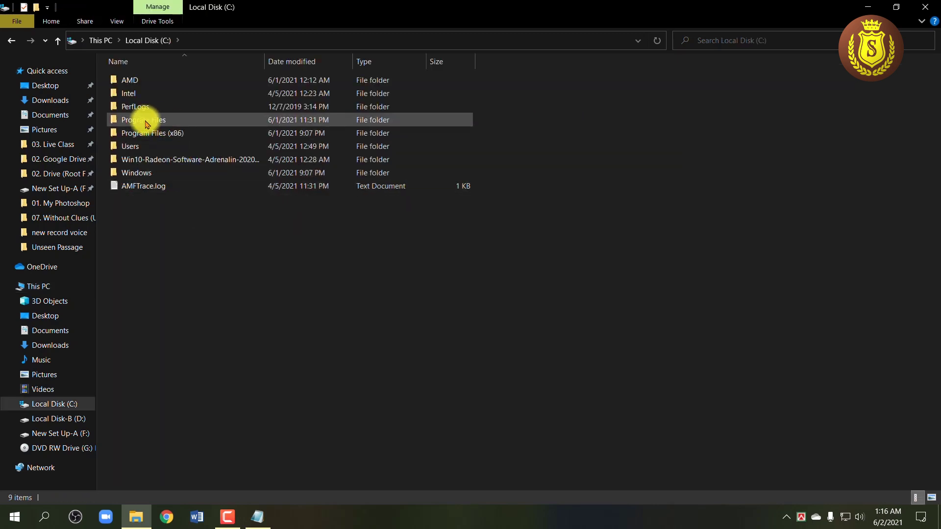
double_click(156, 121)
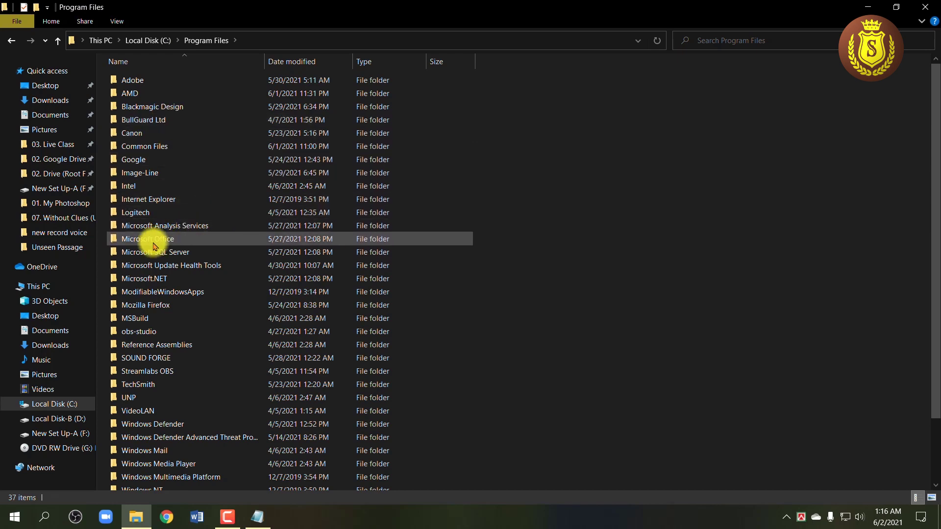
double_click(181, 240)
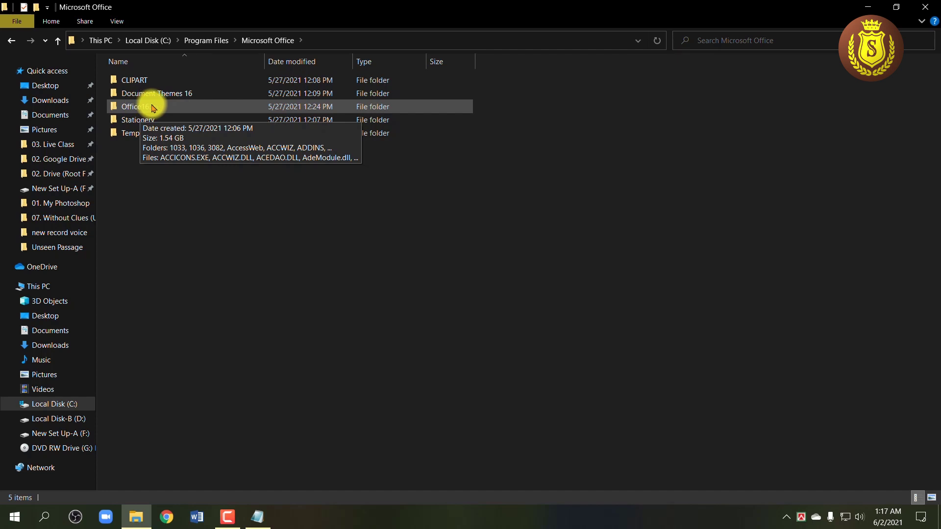
double_click(153, 108)
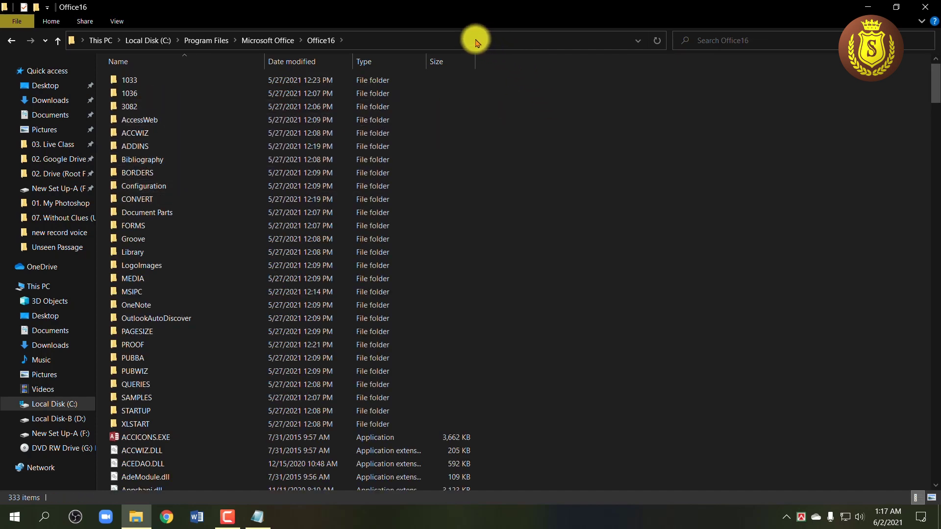
Copy the Office16 folder path from the address bar
left_click(427, 43)
key("ctrl+c")
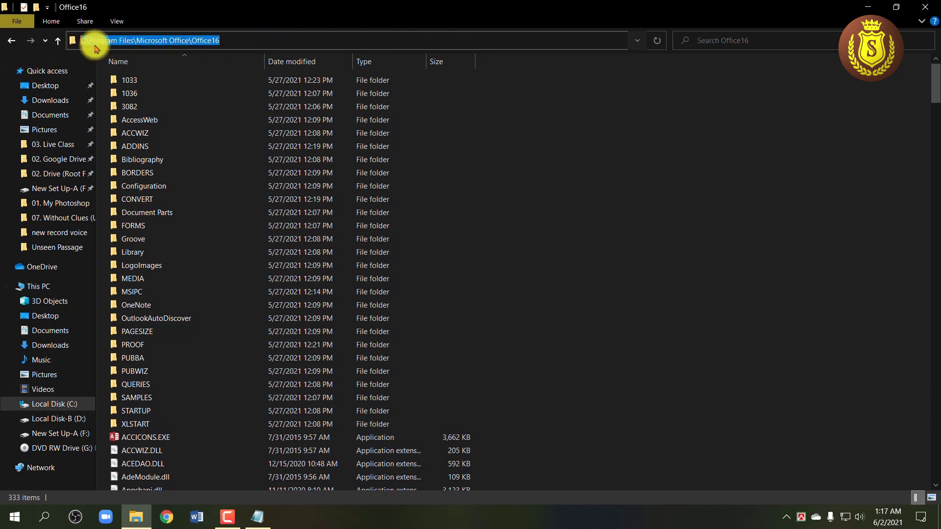
right_click(120, 40)
left_click(153, 63)
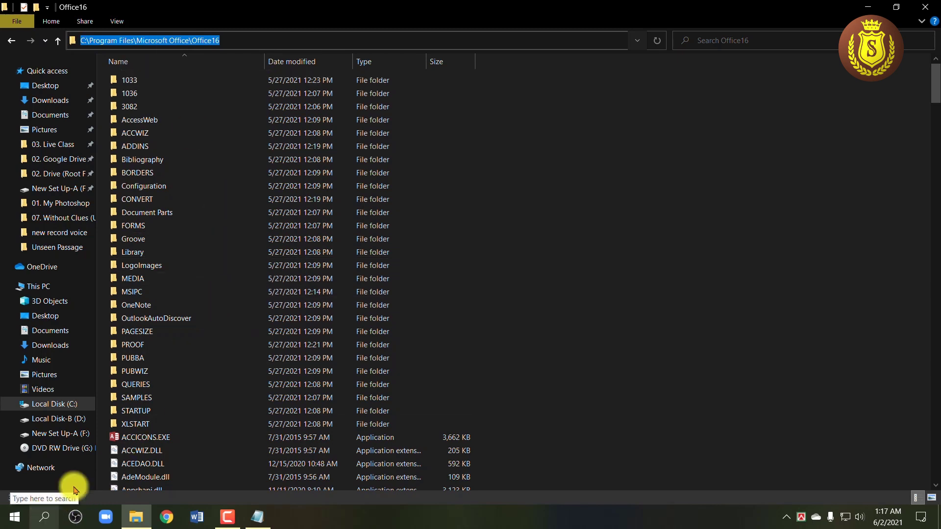
Search 'com', run Command Prompt as administrator, and maximize its window
left_click(44, 517)
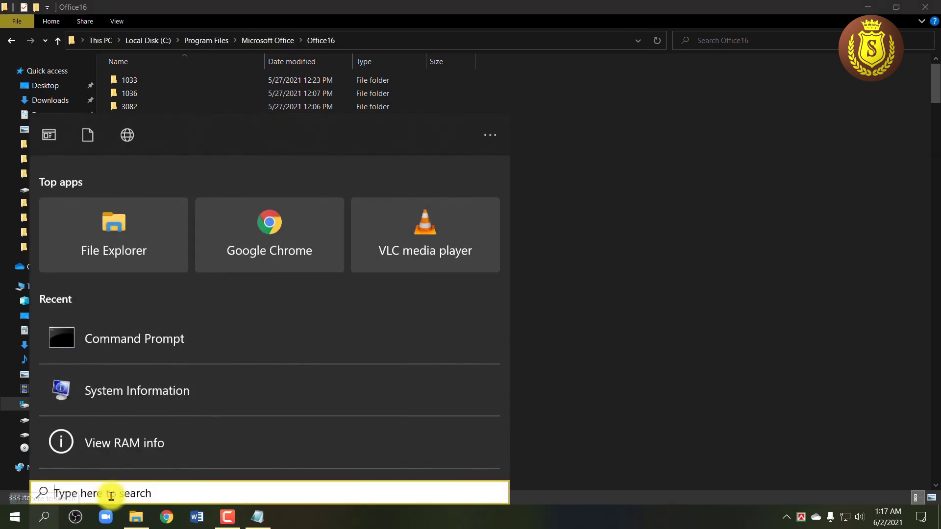
type("com")
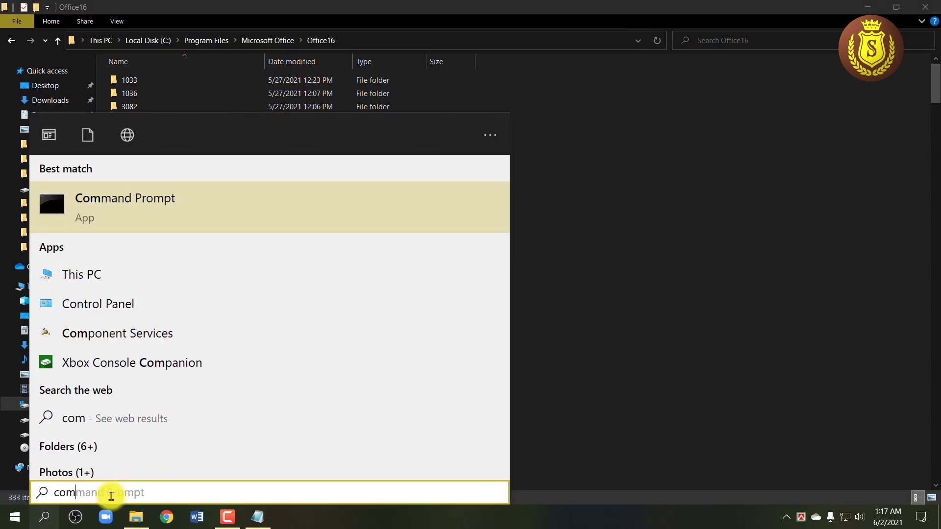
right_click(133, 203)
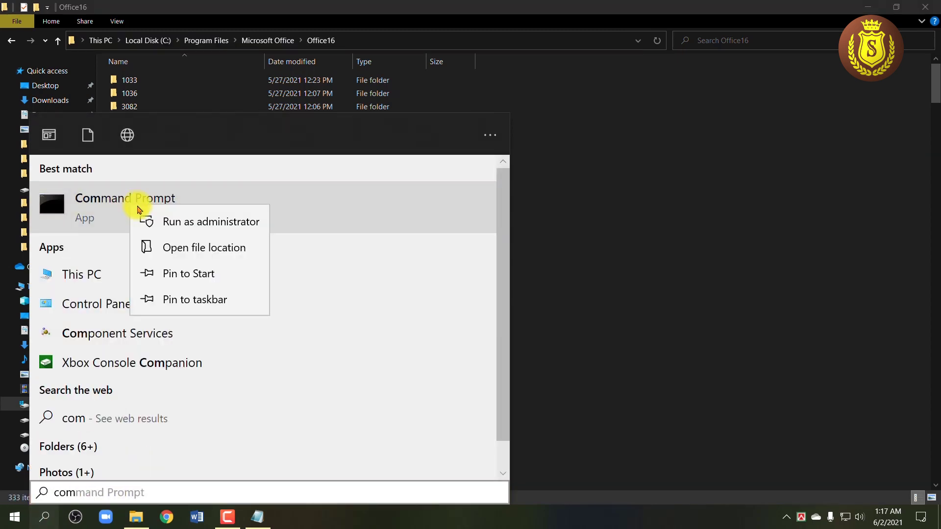
left_click(173, 225)
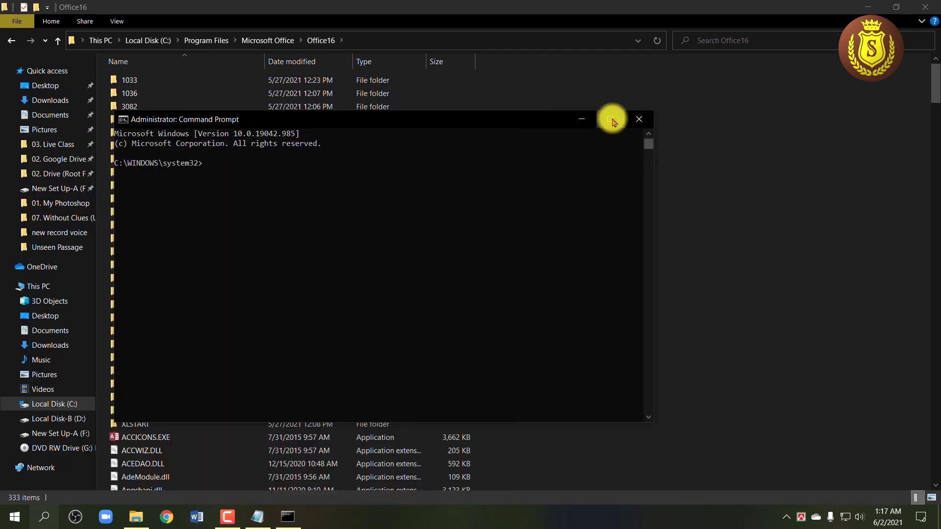
left_click(611, 120)
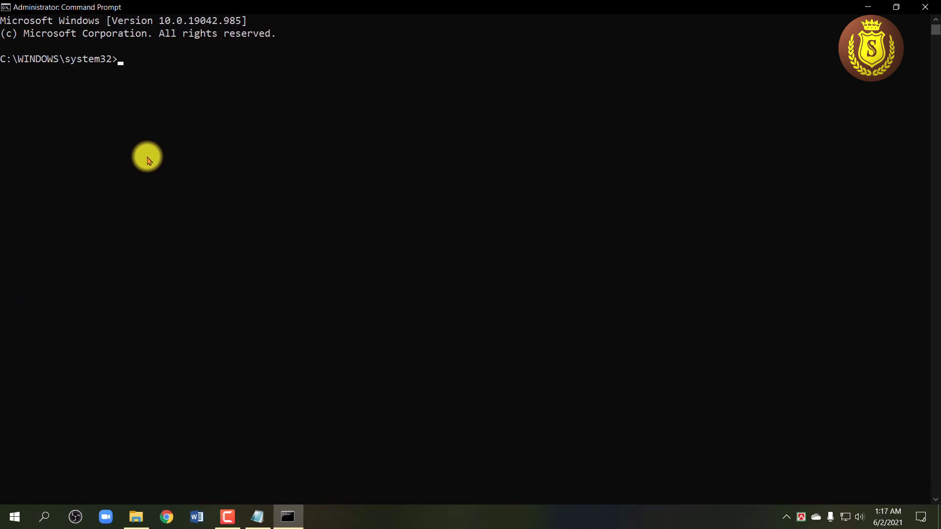
Run cd with the pasted path to enter C:\Program Files\Microsoft Office\Office16
scroll(167, 168, "up", 3)
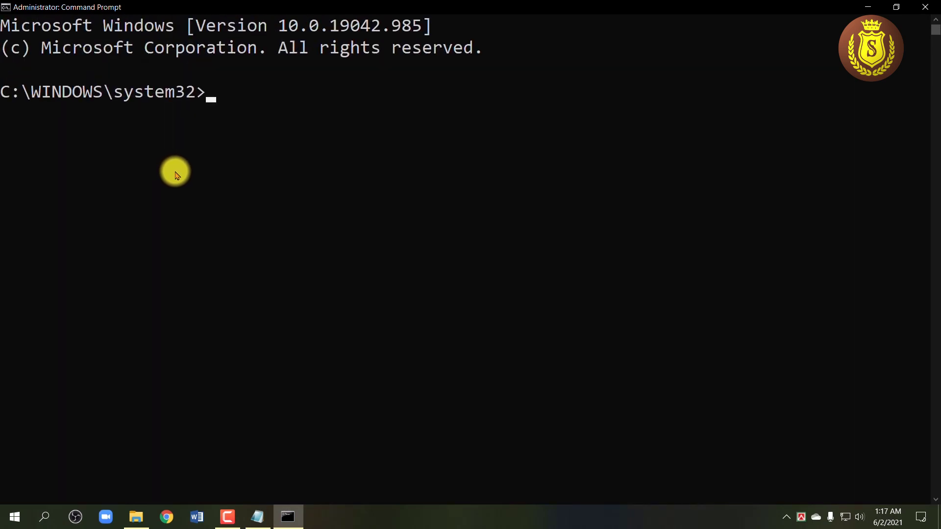
left_click(261, 521)
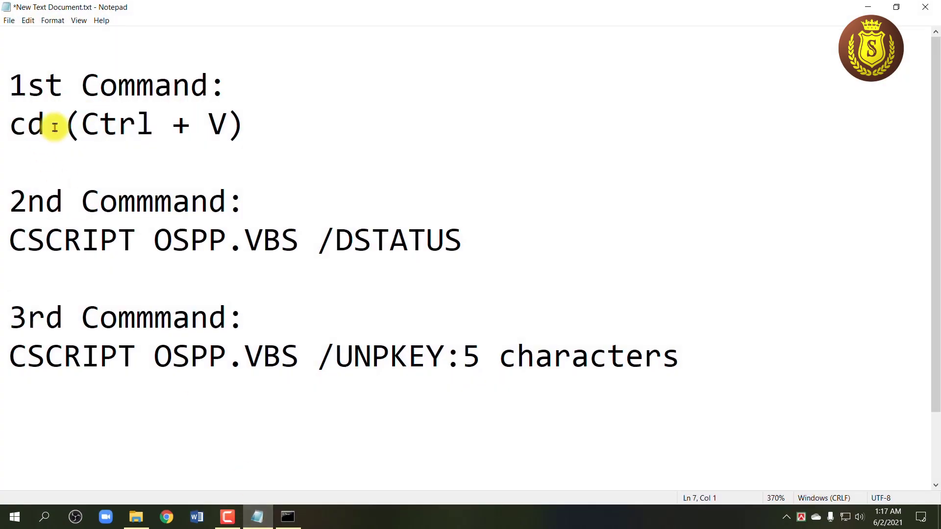
left_click_drag(16, 128, 254, 132)
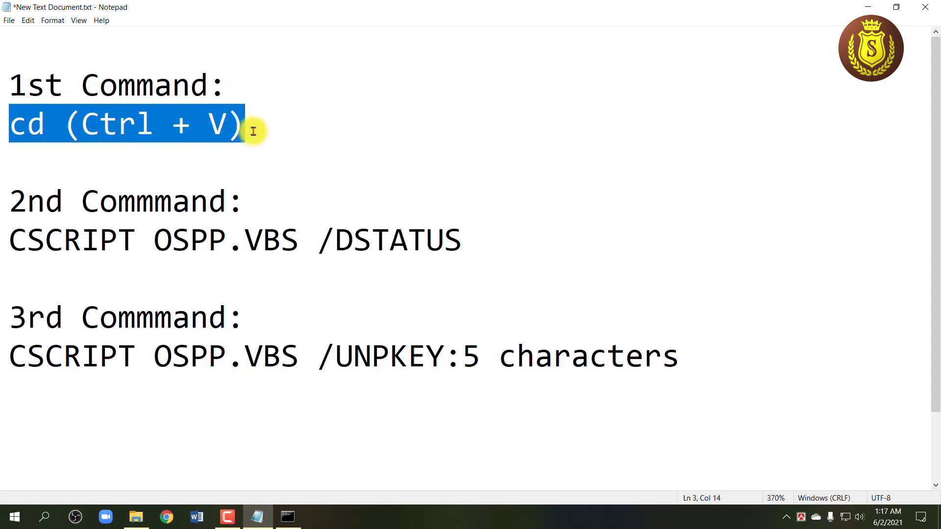
left_click(252, 131)
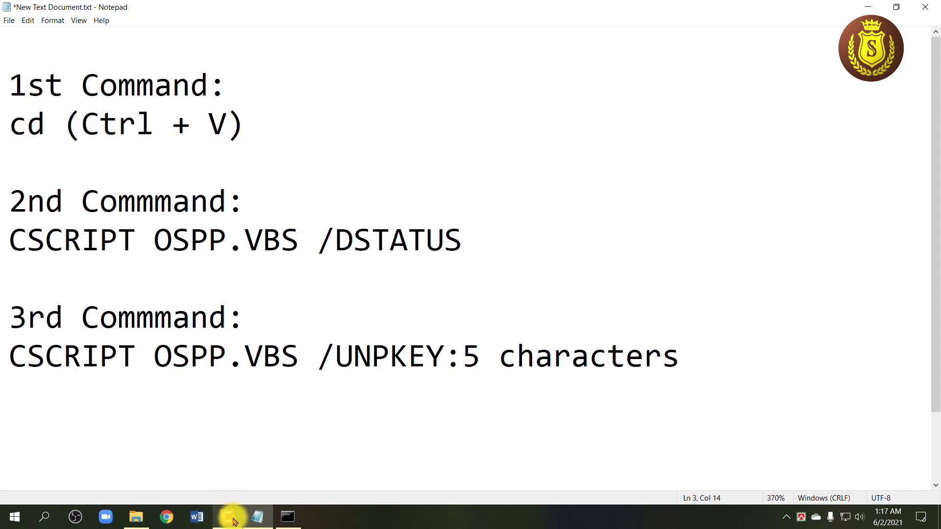
left_click(286, 517)
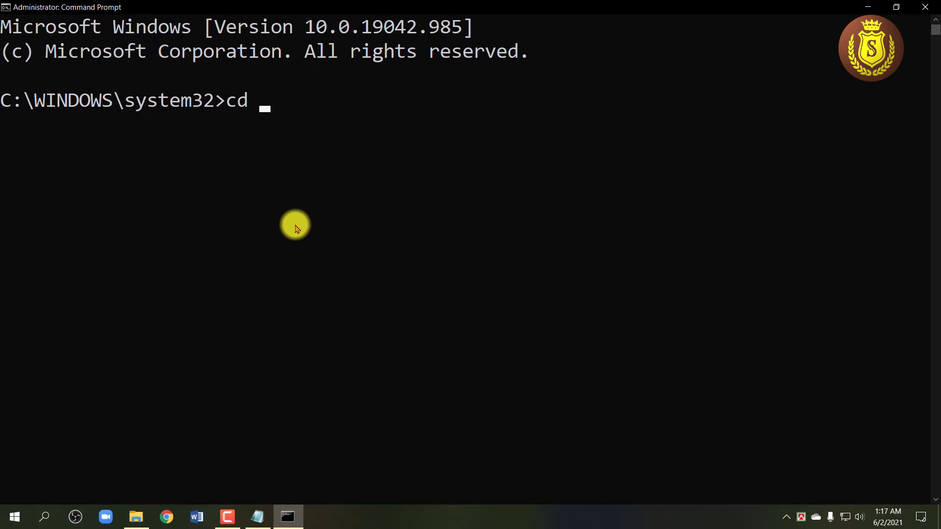
key("ctrl+v")
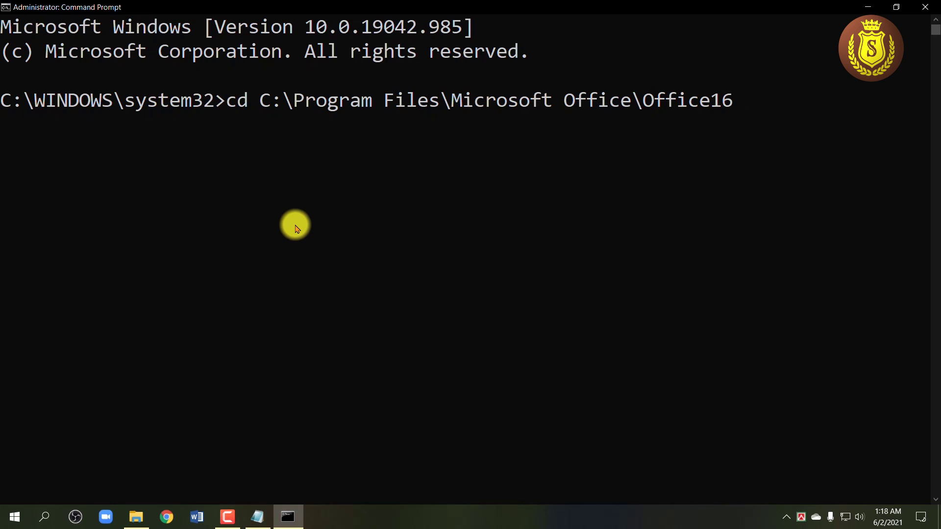
key("Return")
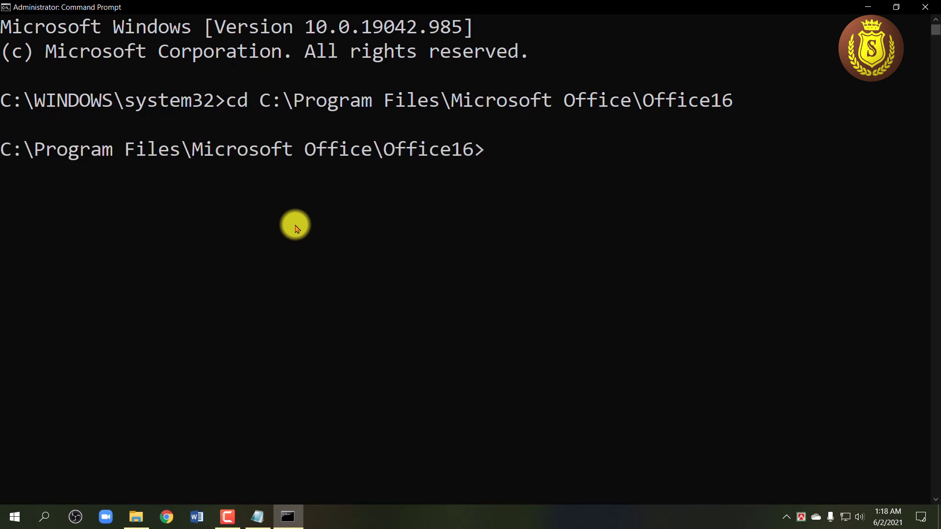
Copy CSCRIPT OSPP.VBS /DSTATUS from Notepad and run it in Command Prompt
left_click(259, 517)
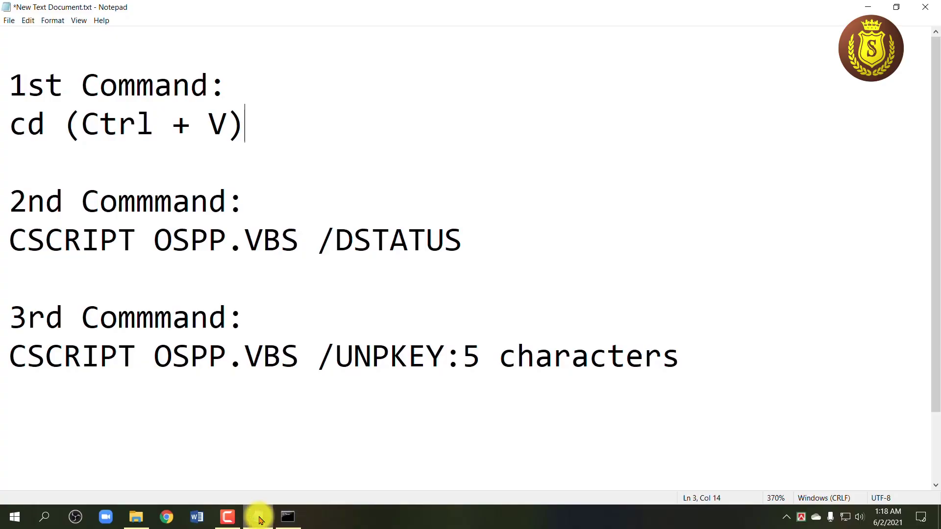
left_click_drag(11, 243, 493, 256)
key("ctrl+c")
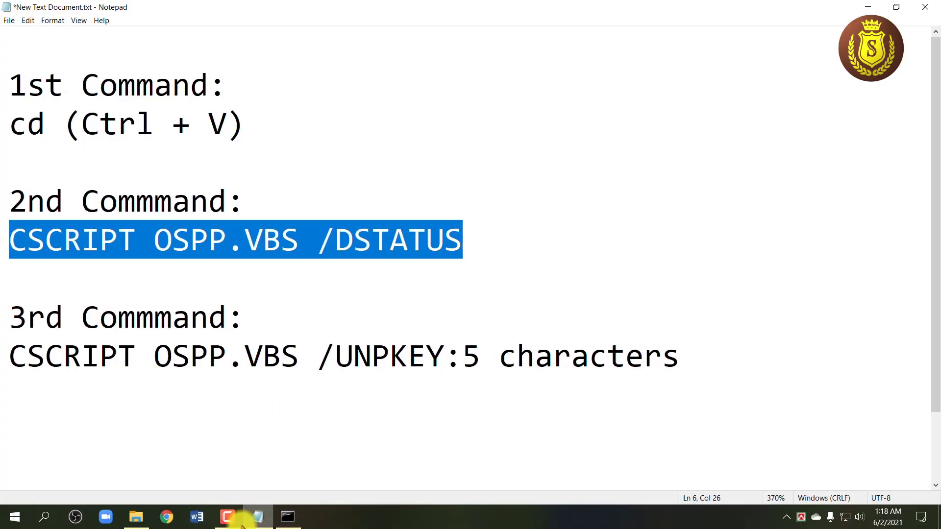
left_click(289, 517)
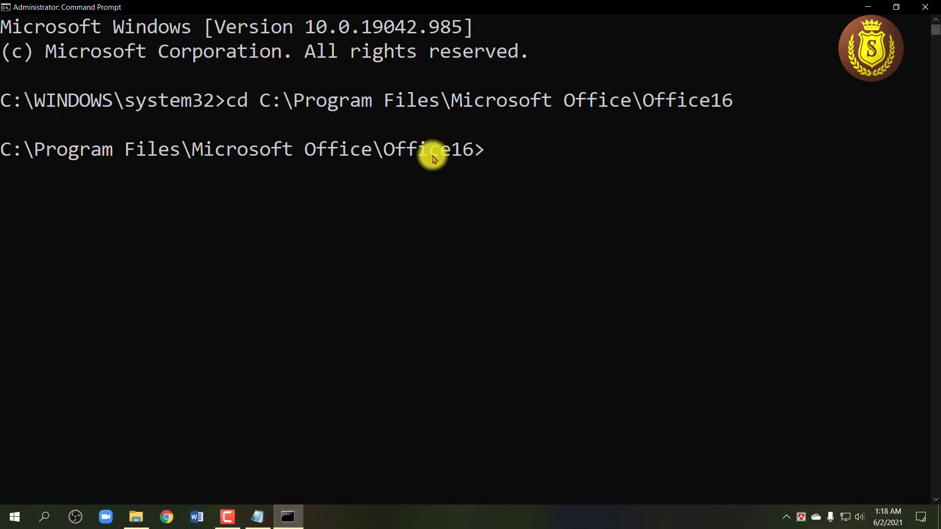
right_click(509, 162)
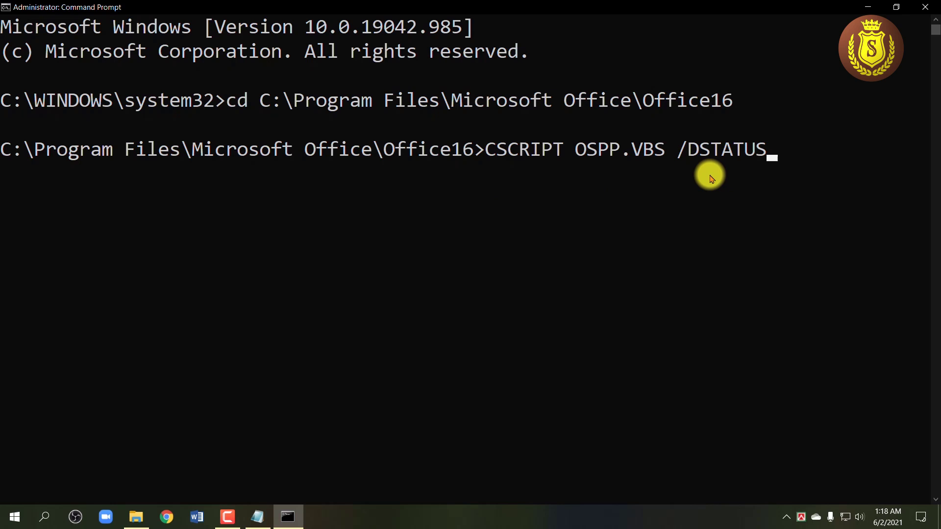
key("Return")
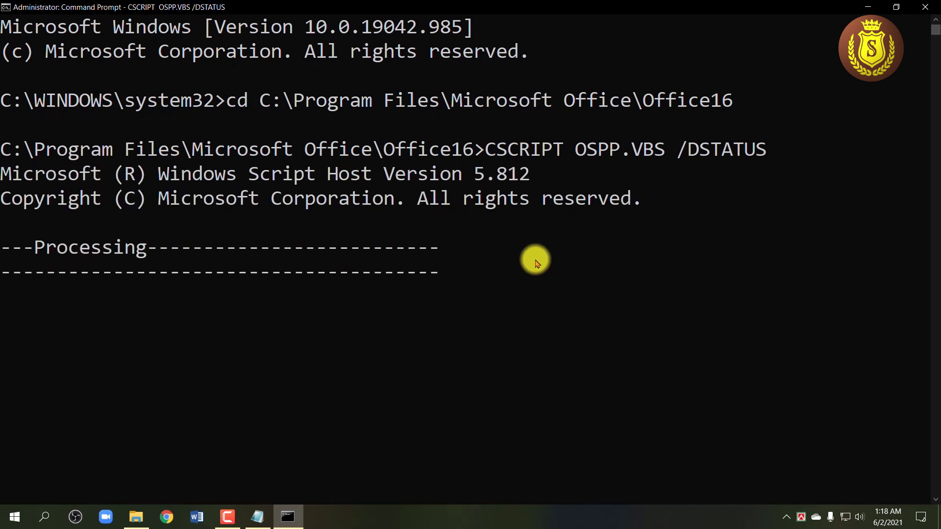
Mark the last five characters of the first installed product key
scroll(264, 349, "down", 3)
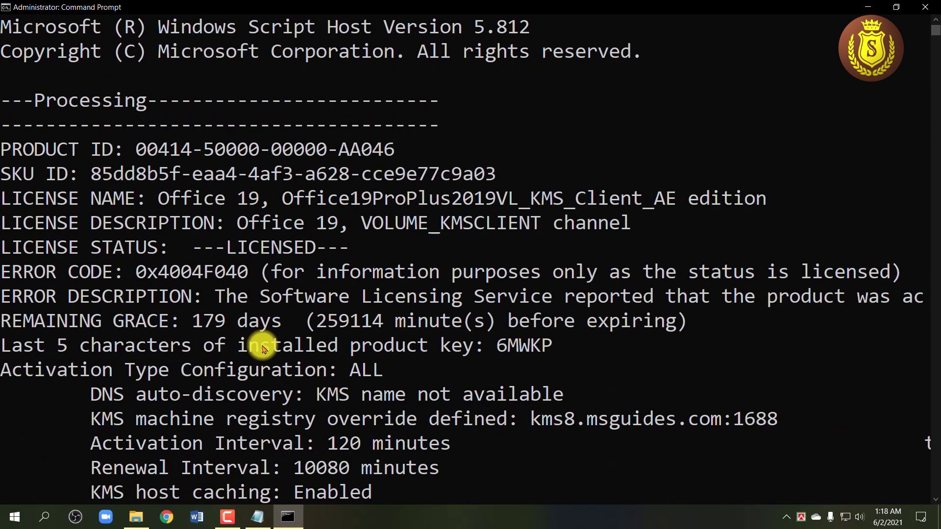
left_click_drag(27, 206, 544, 197)
left_click(498, 199)
left_click(547, 198)
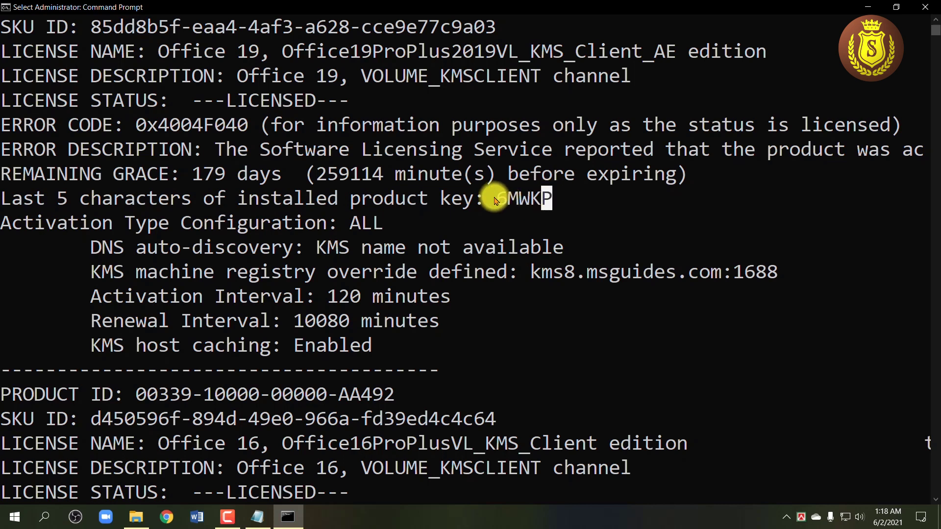
Scroll to the report's end and mark the second Office licence key's last five characters
left_click(522, 198)
scroll(515, 208, "down", 1)
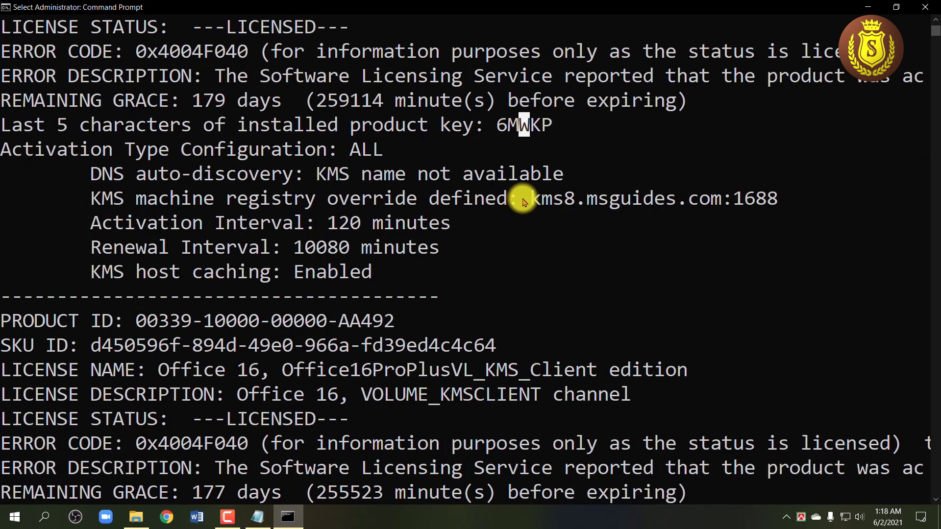
scroll(522, 203, "down", 1)
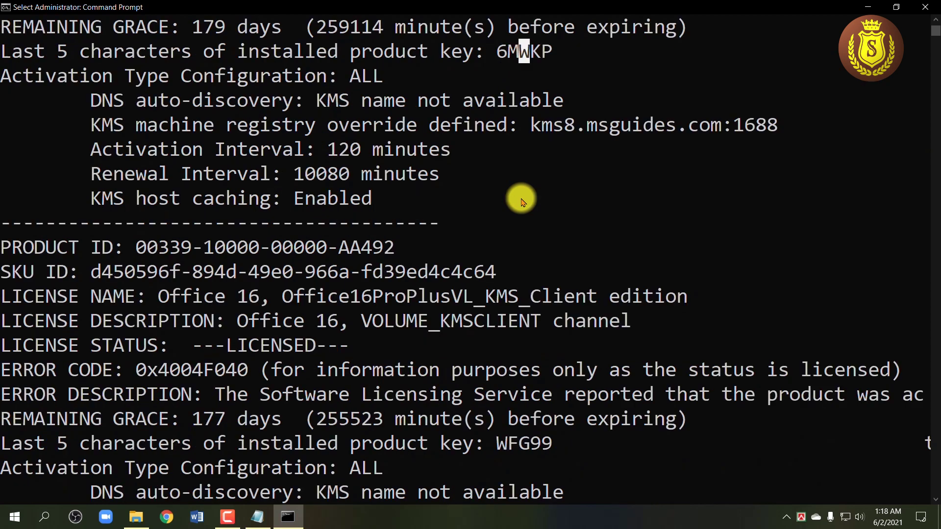
scroll(522, 203, "down", 3)
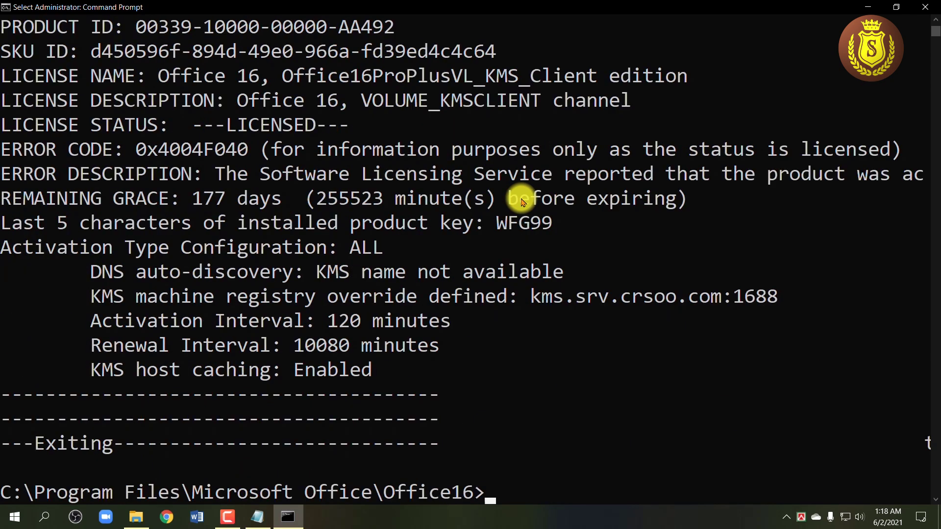
scroll(522, 202, "down", 1)
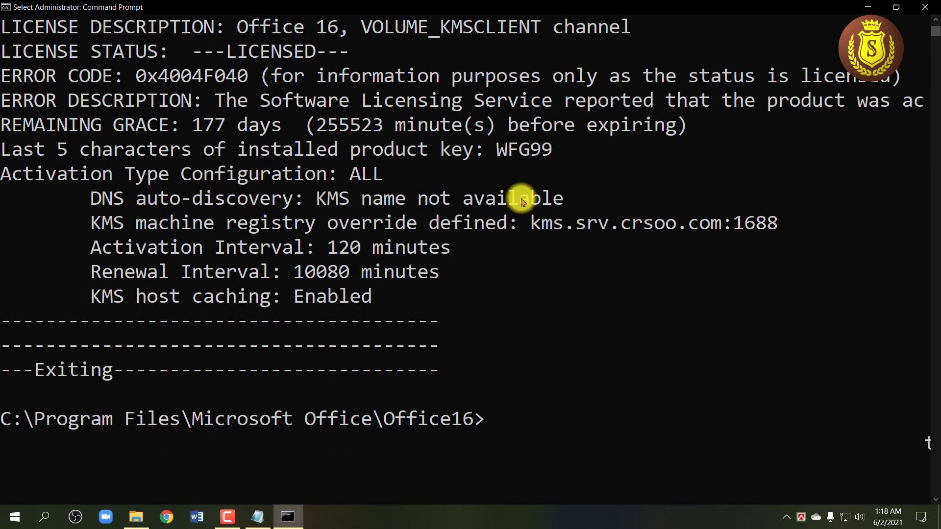
scroll(522, 202, "down", 1)
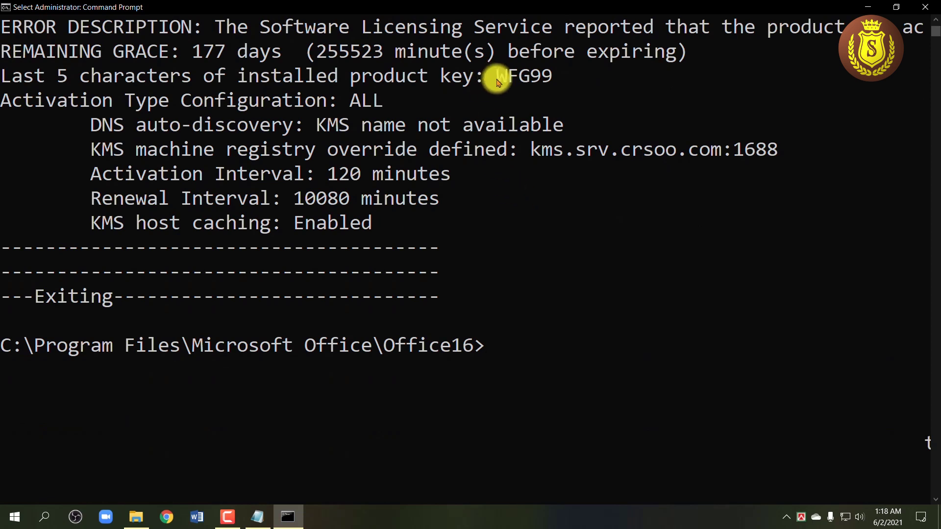
left_click_drag(496, 77, 541, 80)
left_click(516, 86)
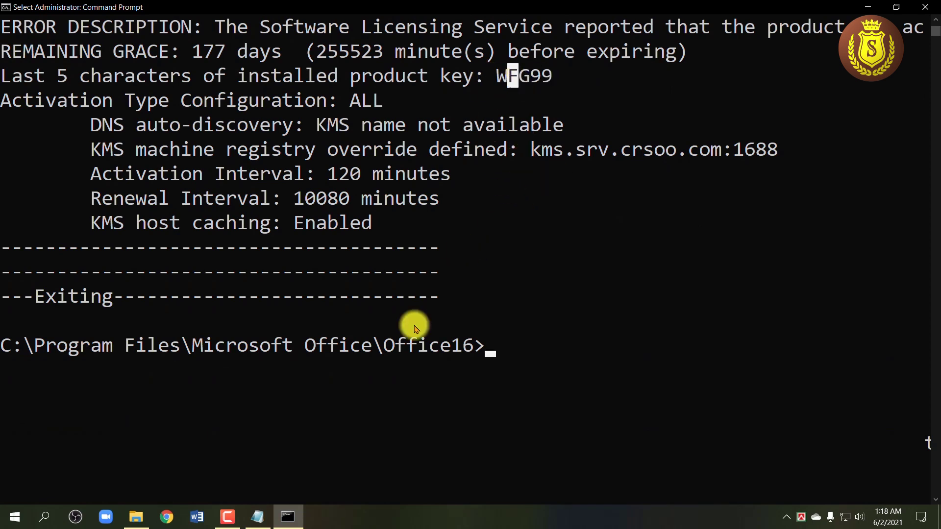
mouse_move(261, 521)
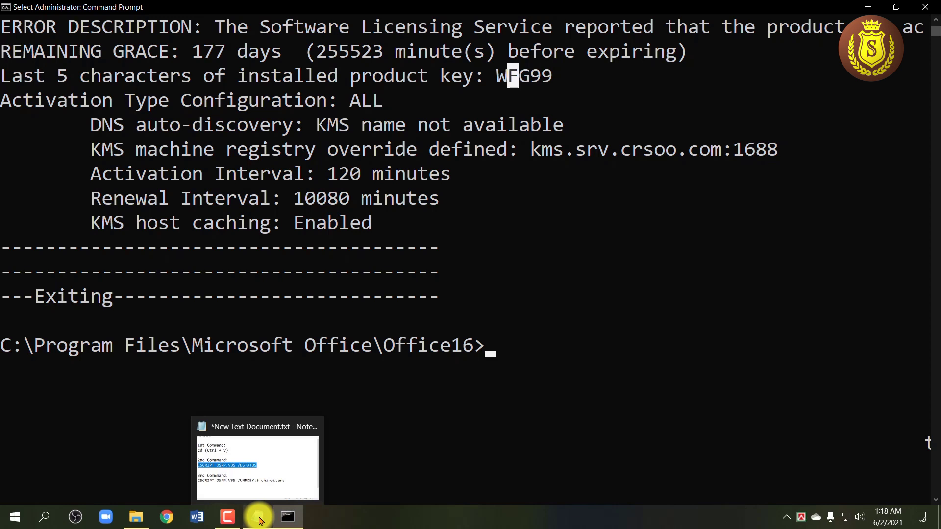
Copy 'CSCRIPT OSPP.VBS /UNPKEY:' from the third command in Notepad
left_click(257, 517)
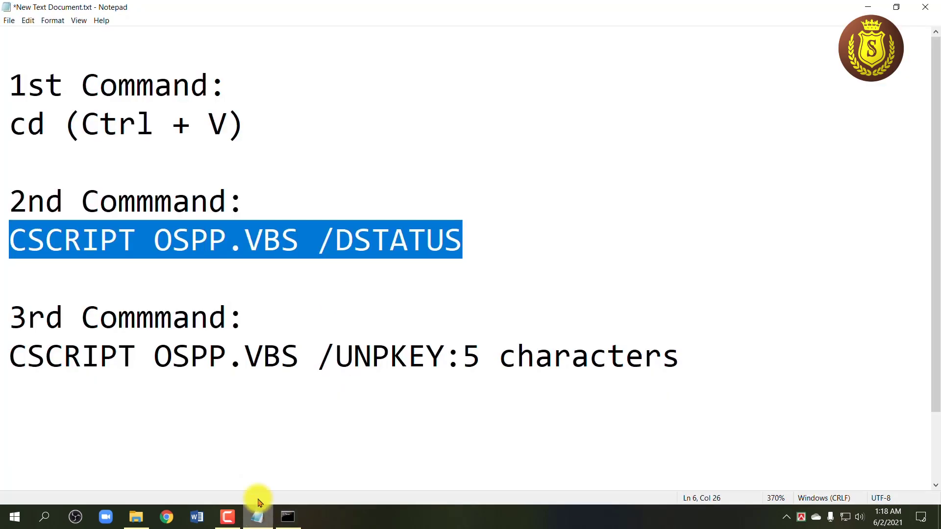
left_click_drag(18, 357, 461, 362)
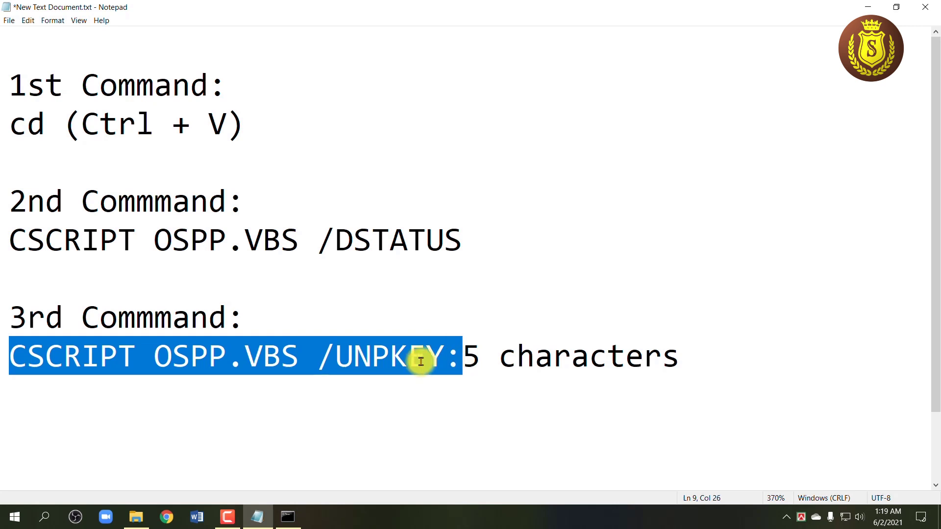
right_click(421, 362)
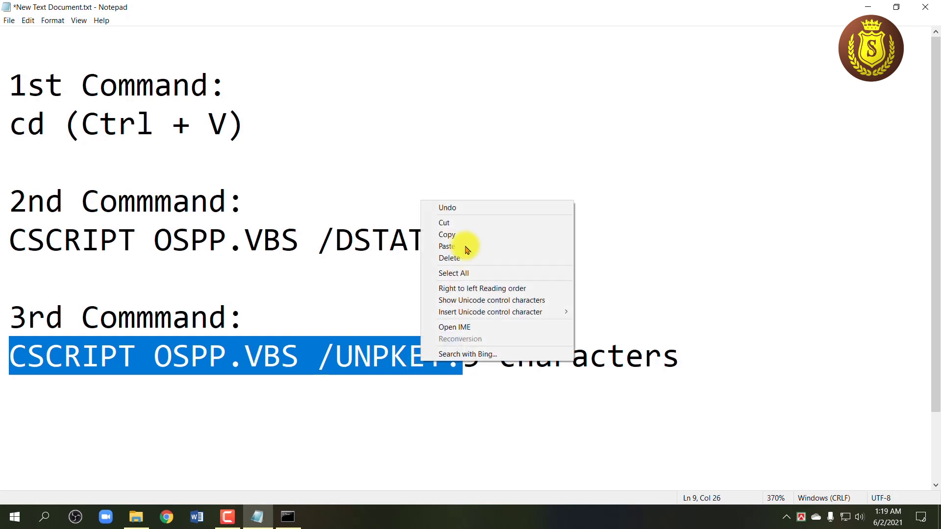
left_click(444, 234)
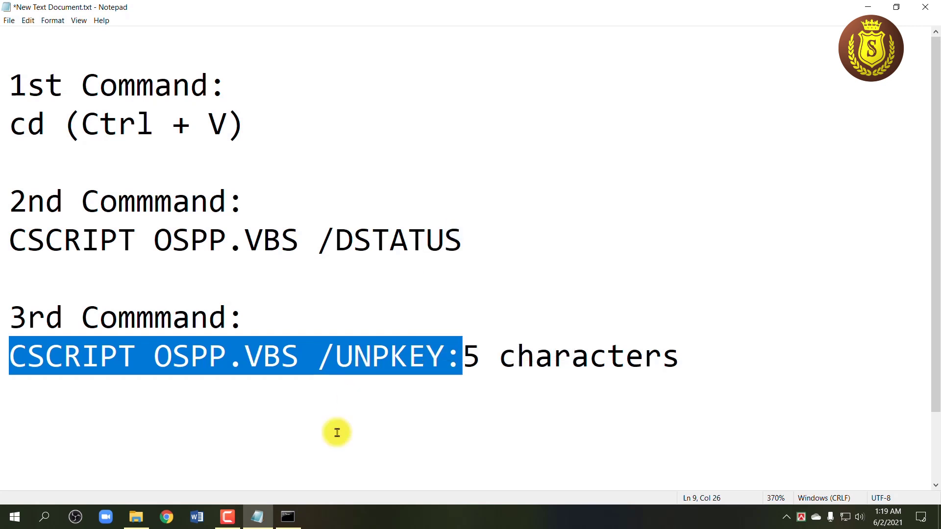
Run CSCRIPT OSPP.VBS /UNPKEY with the installed product key's last five characters
left_click(286, 517)
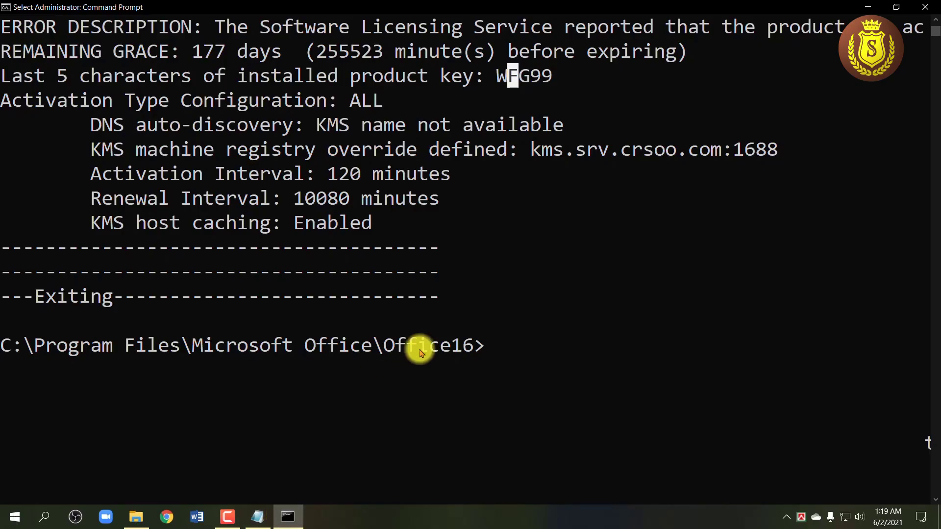
right_click(497, 349)
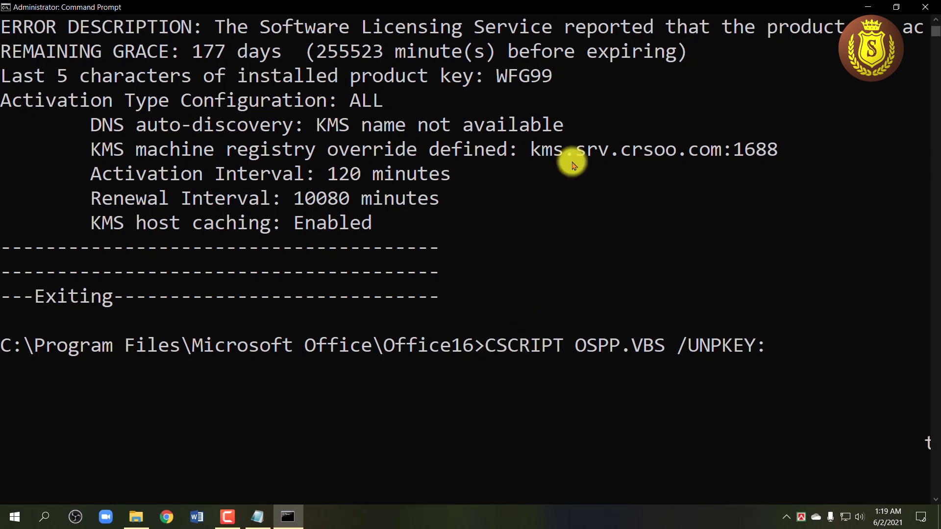
left_click_drag(494, 78, 554, 77)
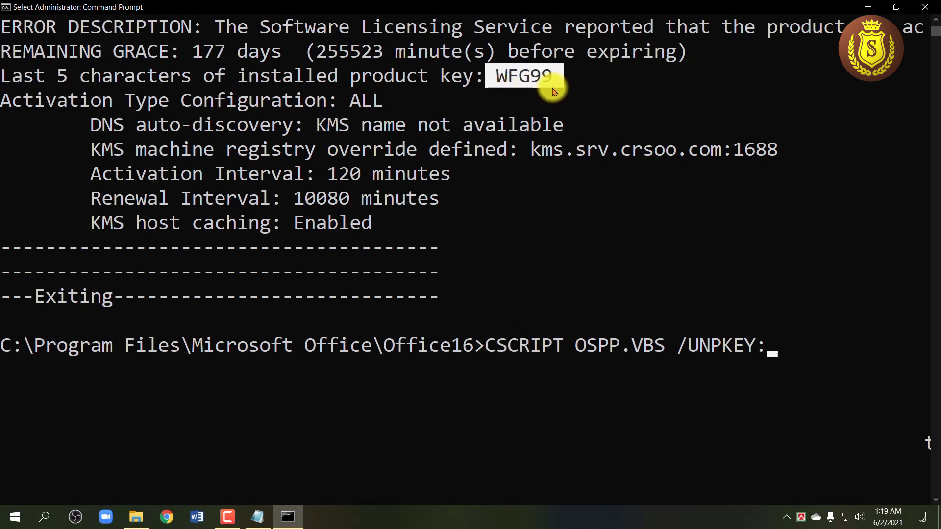
right_click(542, 77)
left_click_drag(494, 78, 541, 77)
left_click(774, 351)
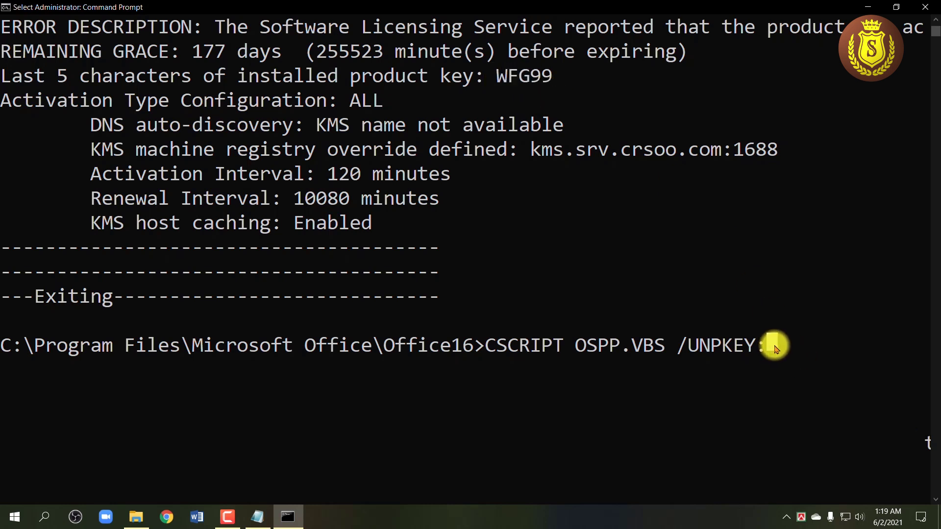
right_click(774, 350)
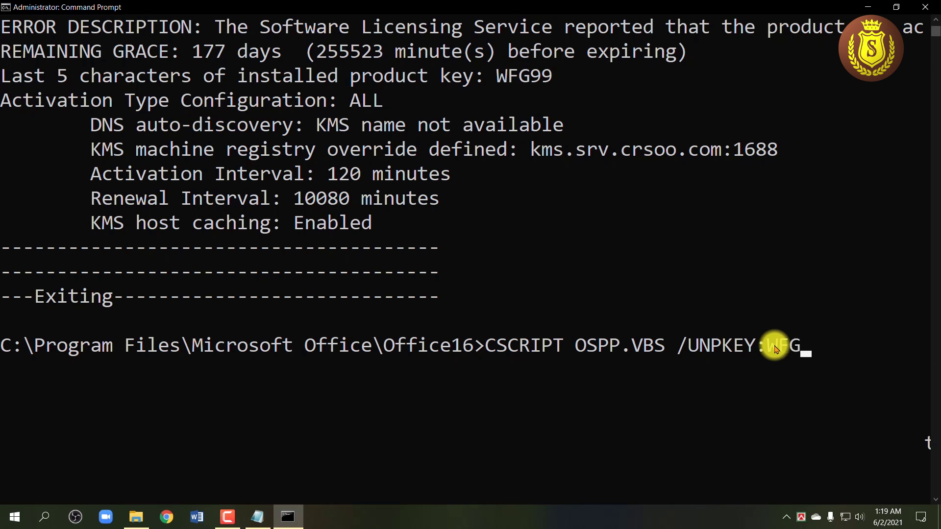
type("WFG99")
key("Return")
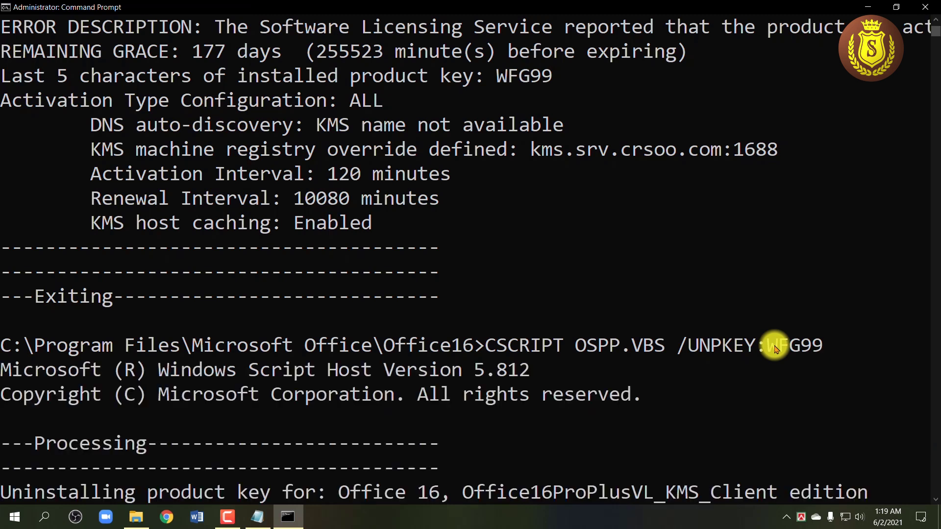
Highlight the product key uninstall success message in the console output
scroll(495, 360, "down", 1)
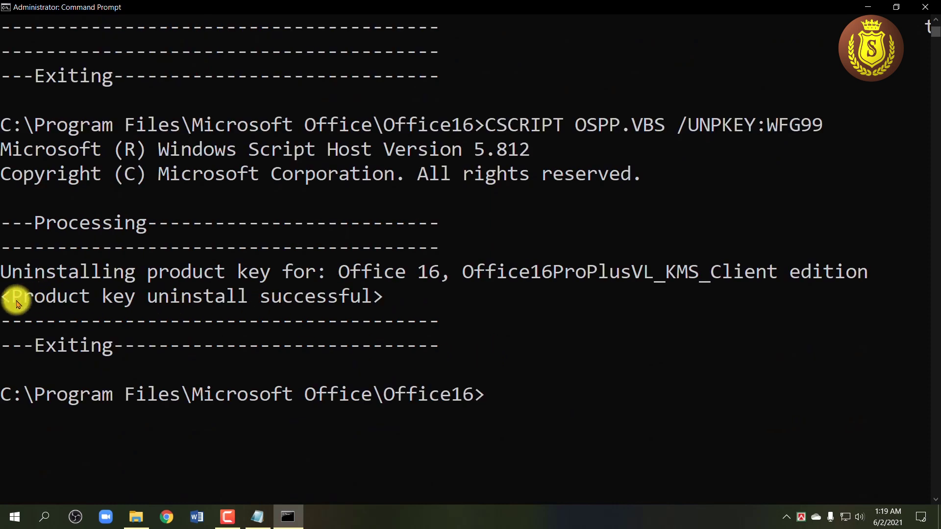
left_click_drag(12, 300, 396, 304)
left_click(368, 297)
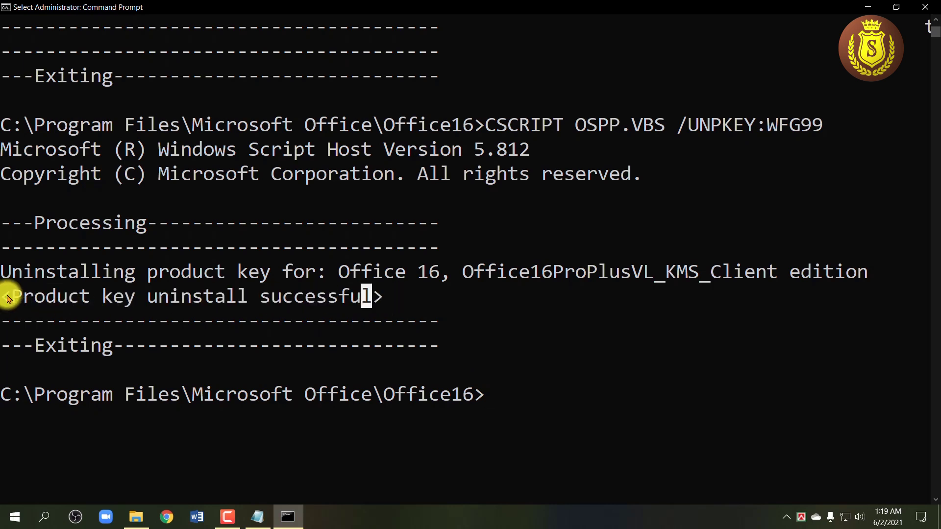
left_click_drag(6, 297, 391, 300)
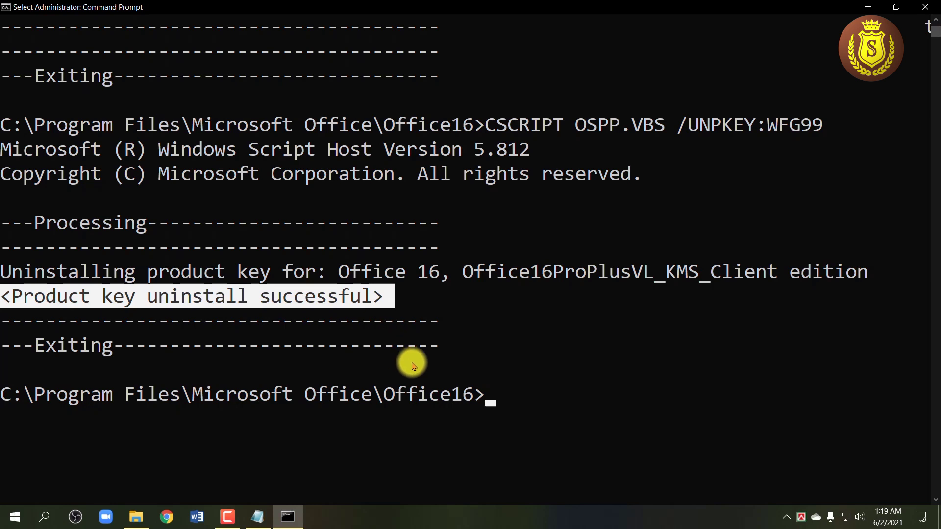
scroll(414, 363, "down", 2)
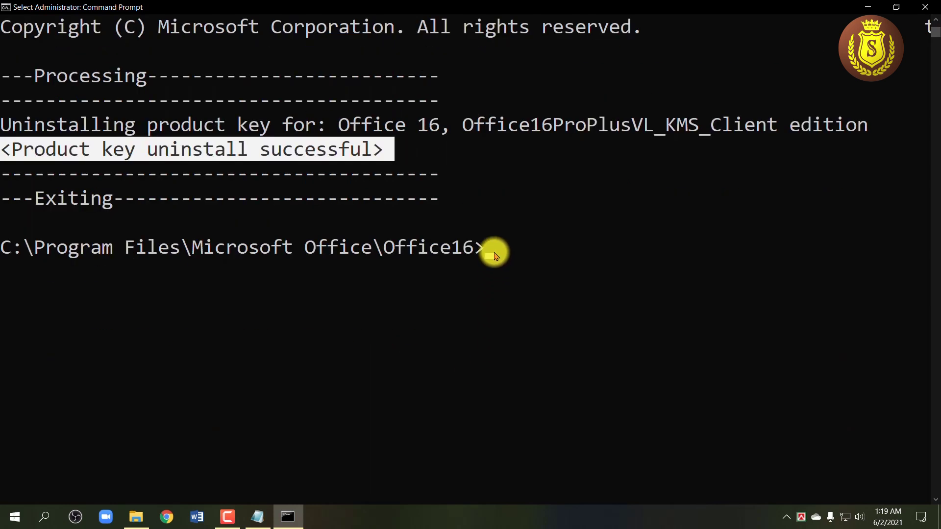
left_click(490, 251)
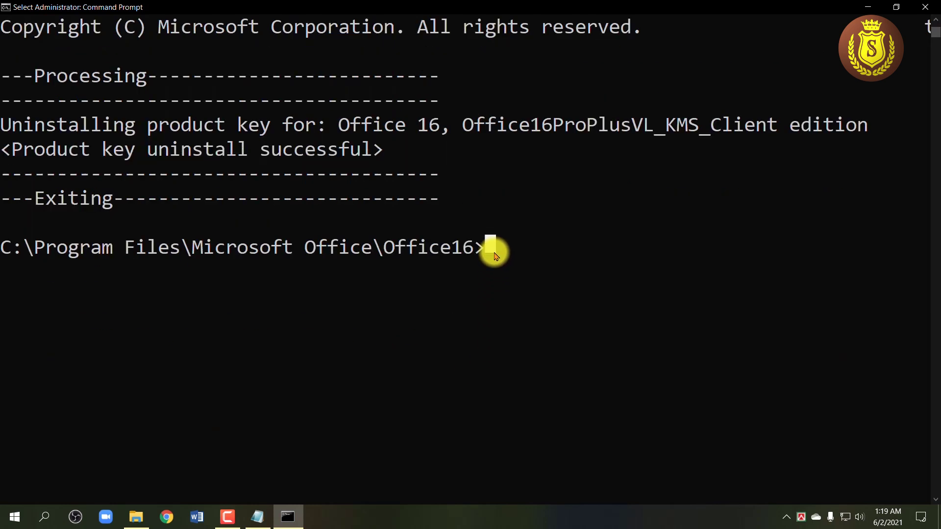
Close Command Prompt and minimize Notepad and File Explorer to reveal the desktop
left_click(925, 10)
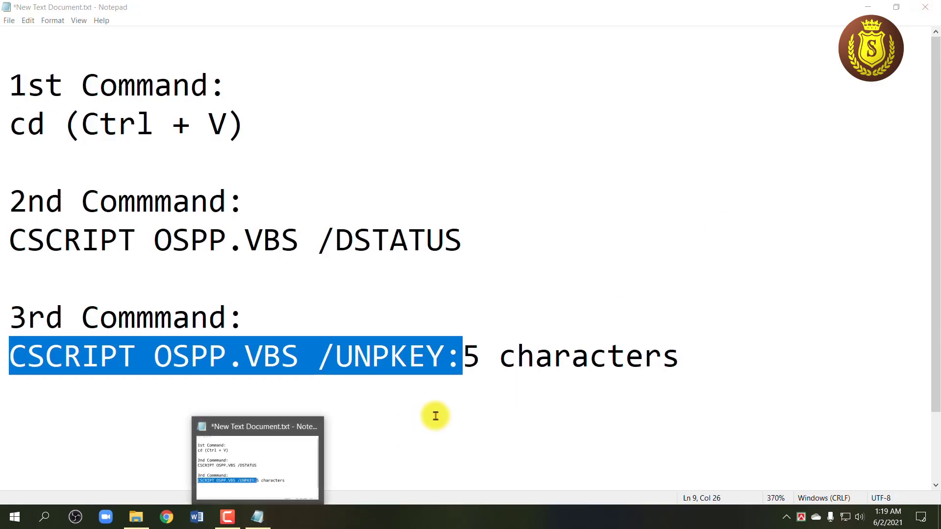
left_click(868, 7)
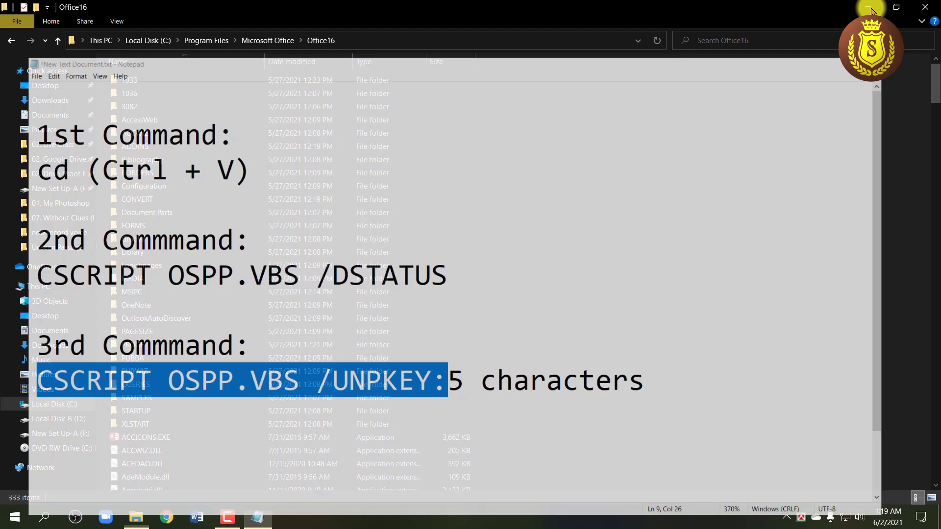
left_click(868, 7)
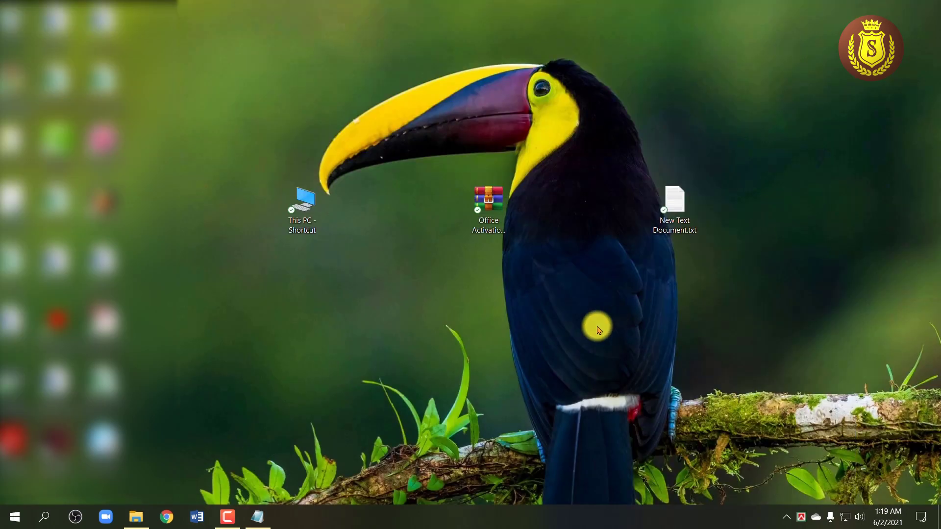
Extract the Office Activation archive onto the desktop and open the resulting OFFICE_ALL folder
left_click_drag(501, 218, 407, 216)
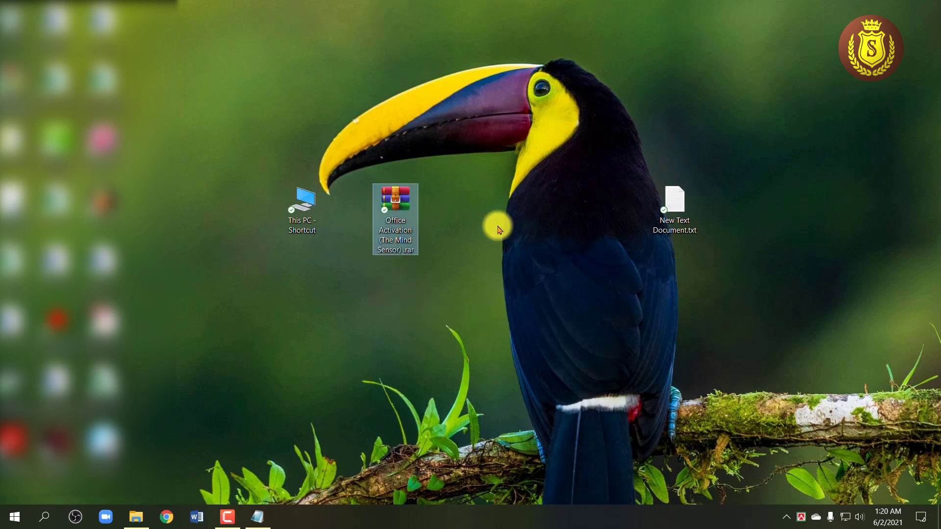
right_click(404, 204)
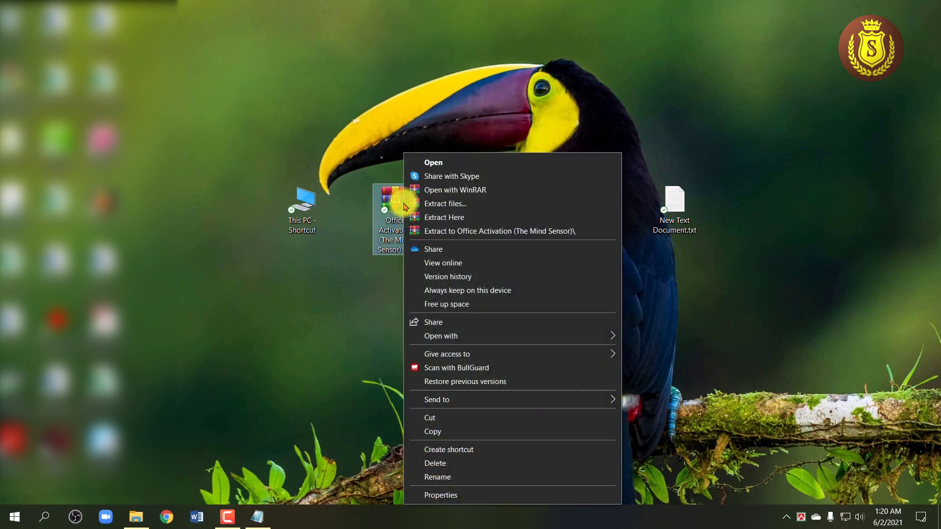
left_click(455, 218)
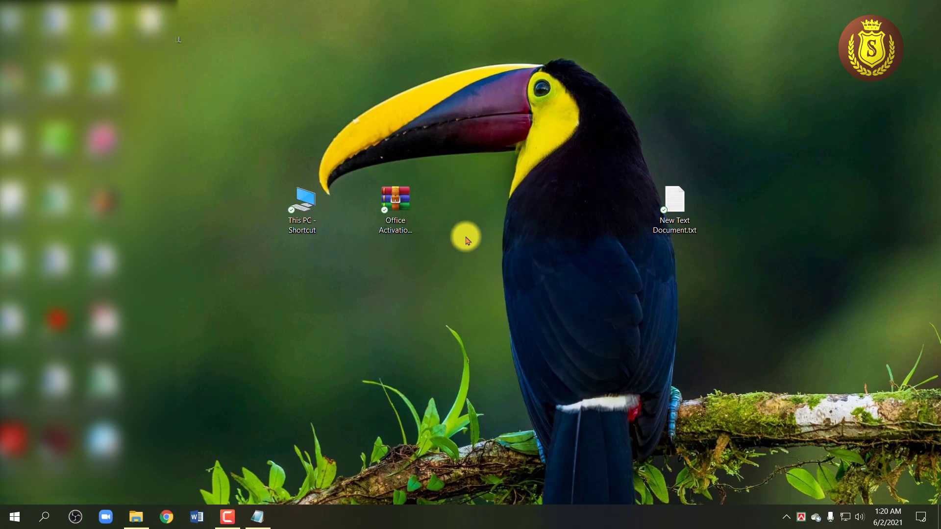
left_click_drag(150, 19, 351, 269)
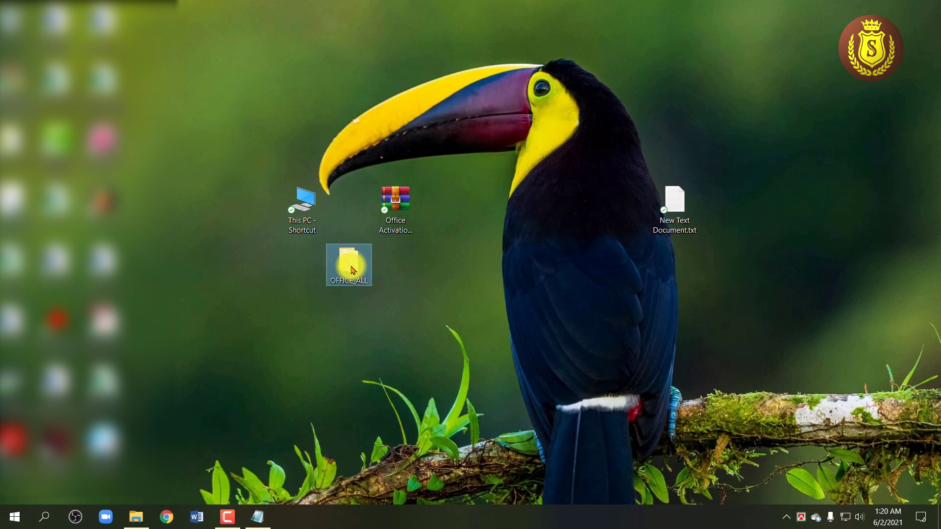
double_click(351, 269)
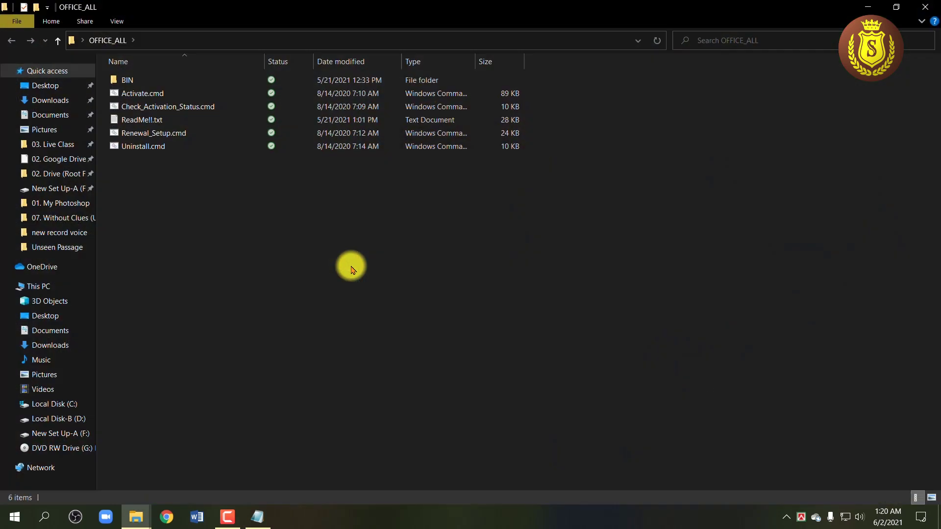
Run Activate.cmd from the OFFICE_ALL folder as administrator
left_click(164, 94)
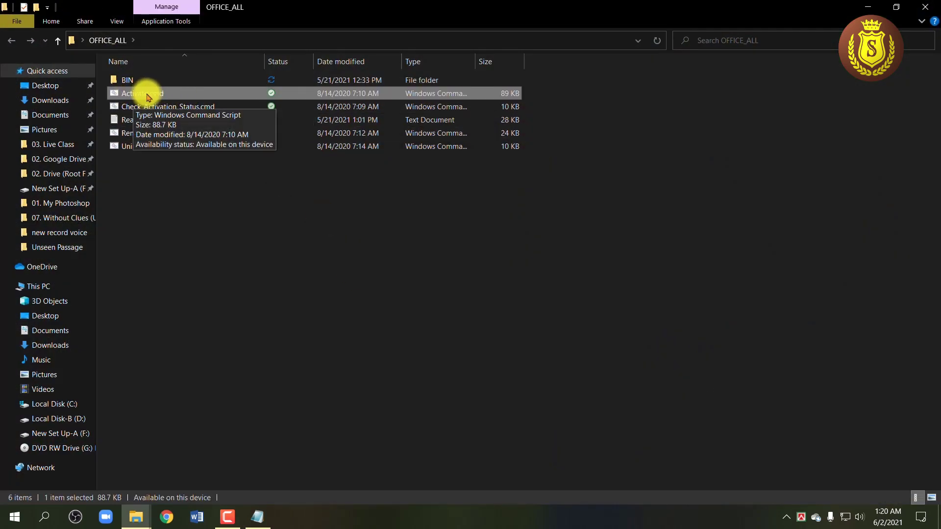
right_click(161, 94)
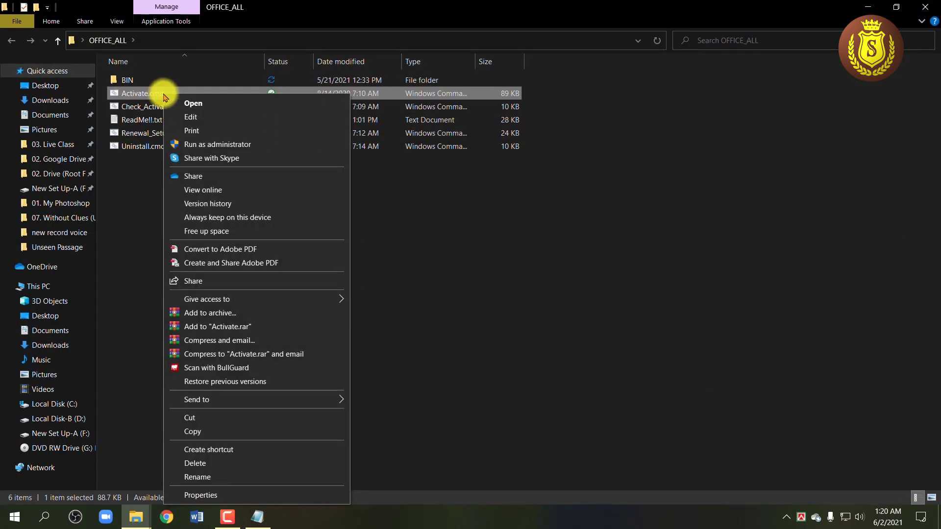
left_click(212, 145)
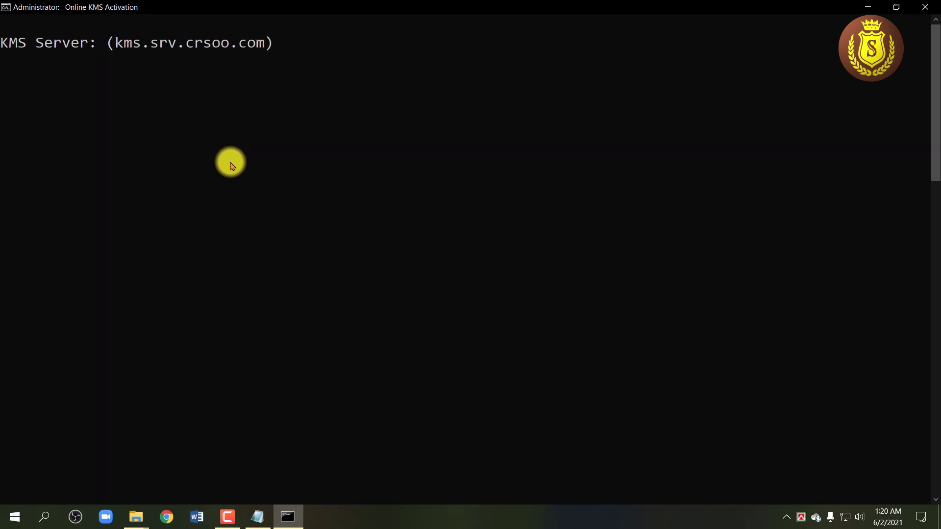
Highlight the Product Activation Successful line for Office 16, then close the KMS console
scroll(231, 164, "up", 5)
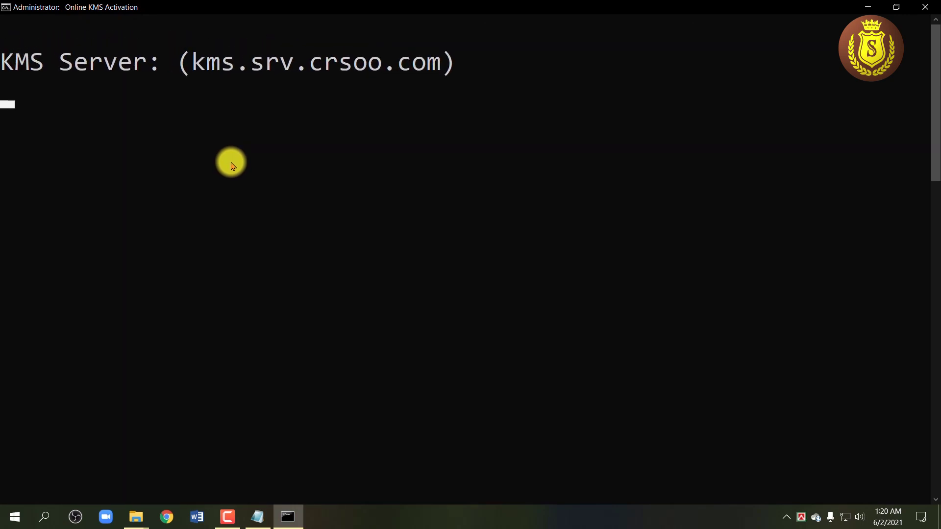
scroll(231, 163, "up", 2)
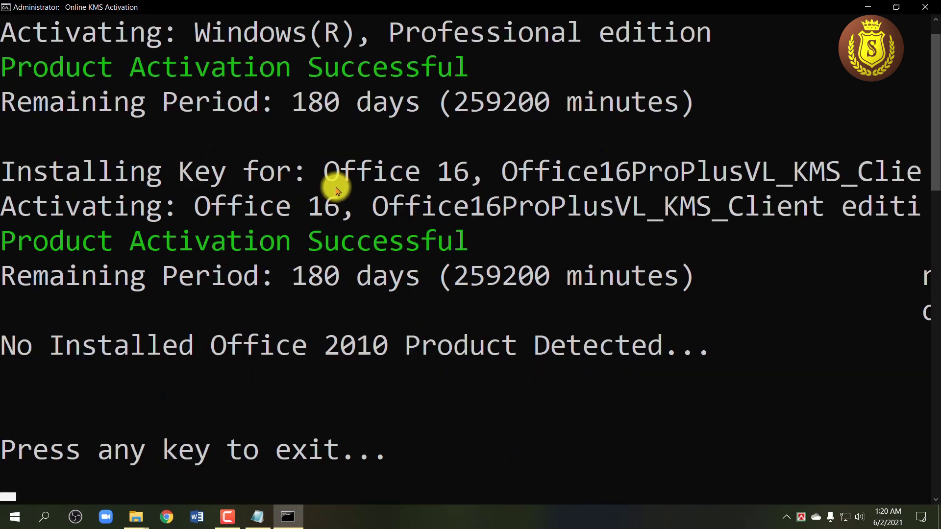
scroll(323, 276, "down", 1)
scroll(321, 281, "down", 1)
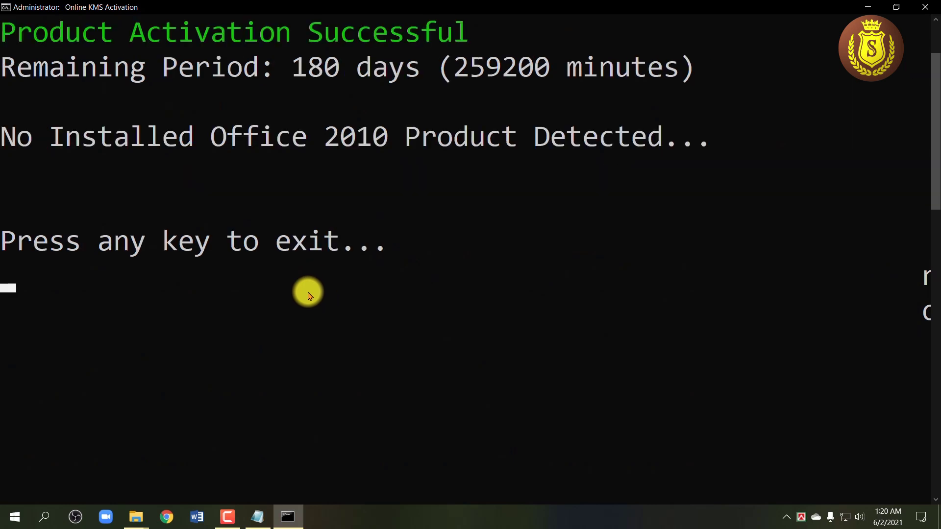
scroll(307, 292, "down", 1)
scroll(286, 299, "up", 1)
scroll(288, 301, "up", 1)
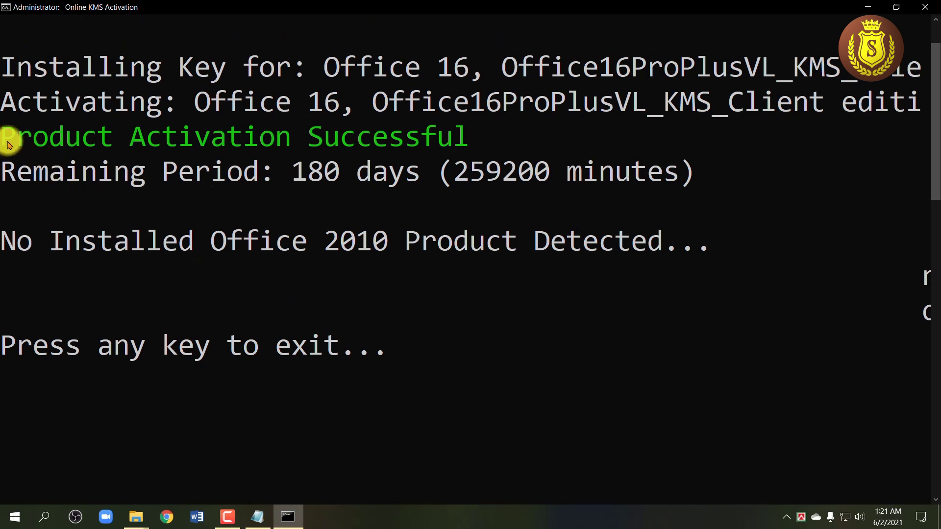
left_click_drag(18, 137, 470, 137)
left_click(474, 136)
left_click_drag(9, 137, 461, 138)
left_click(461, 139)
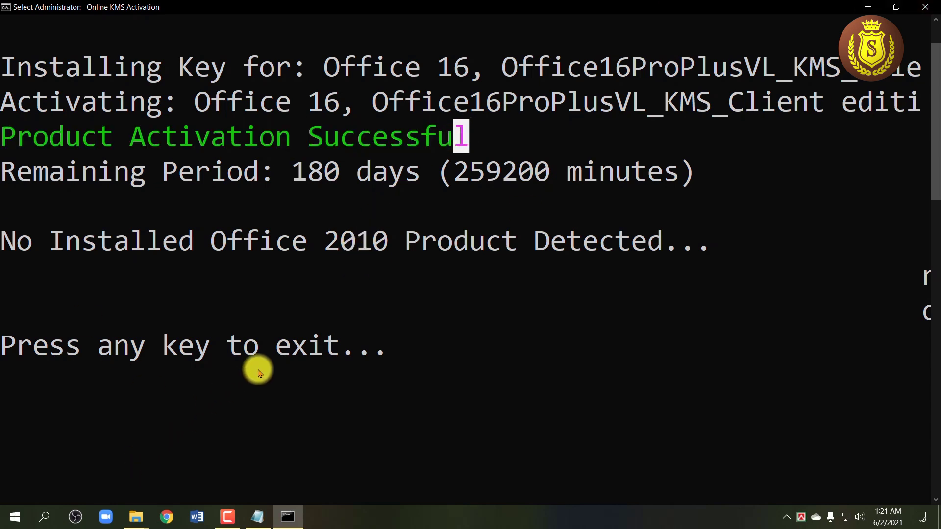
left_click(928, 8)
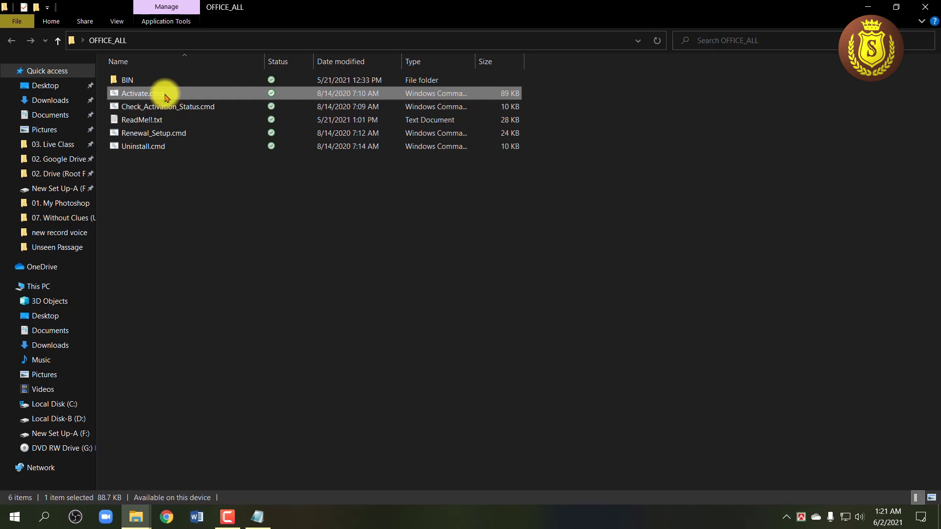
mouse_move(145, 96)
left_mouse_down()
mouse_move(158, 83)
mouse_move(147, 80)
mouse_move(151, 95)
left_mouse_up()
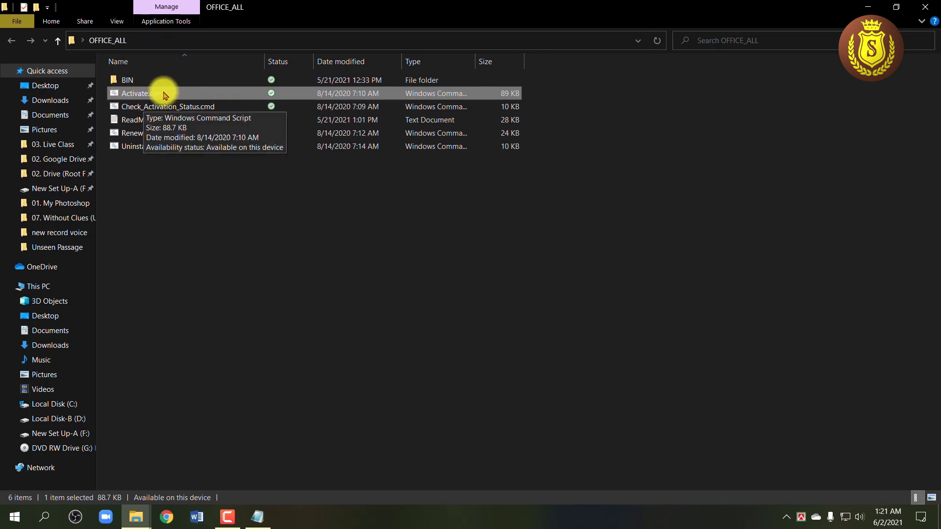